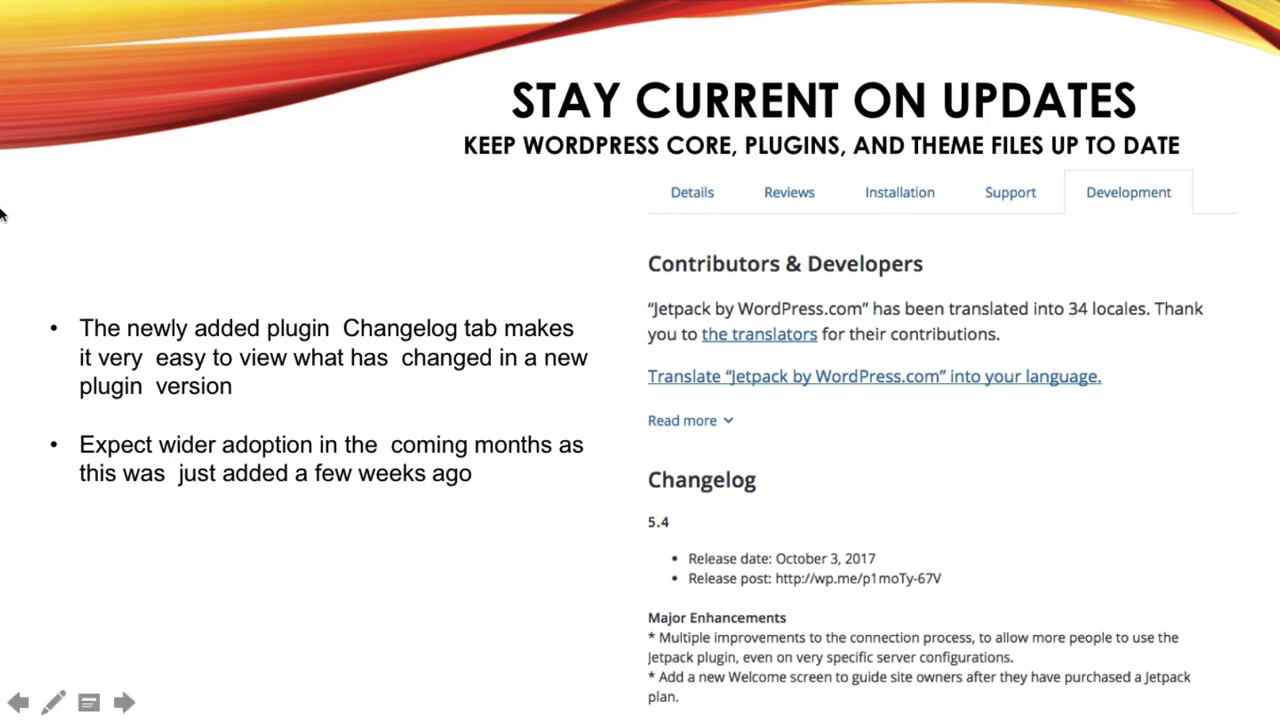
# Switch from the slides to Chrome and open the plugin directory at wordpress.org/plugins in the WordPress.org tab
pyautogui.press('super+Tab')
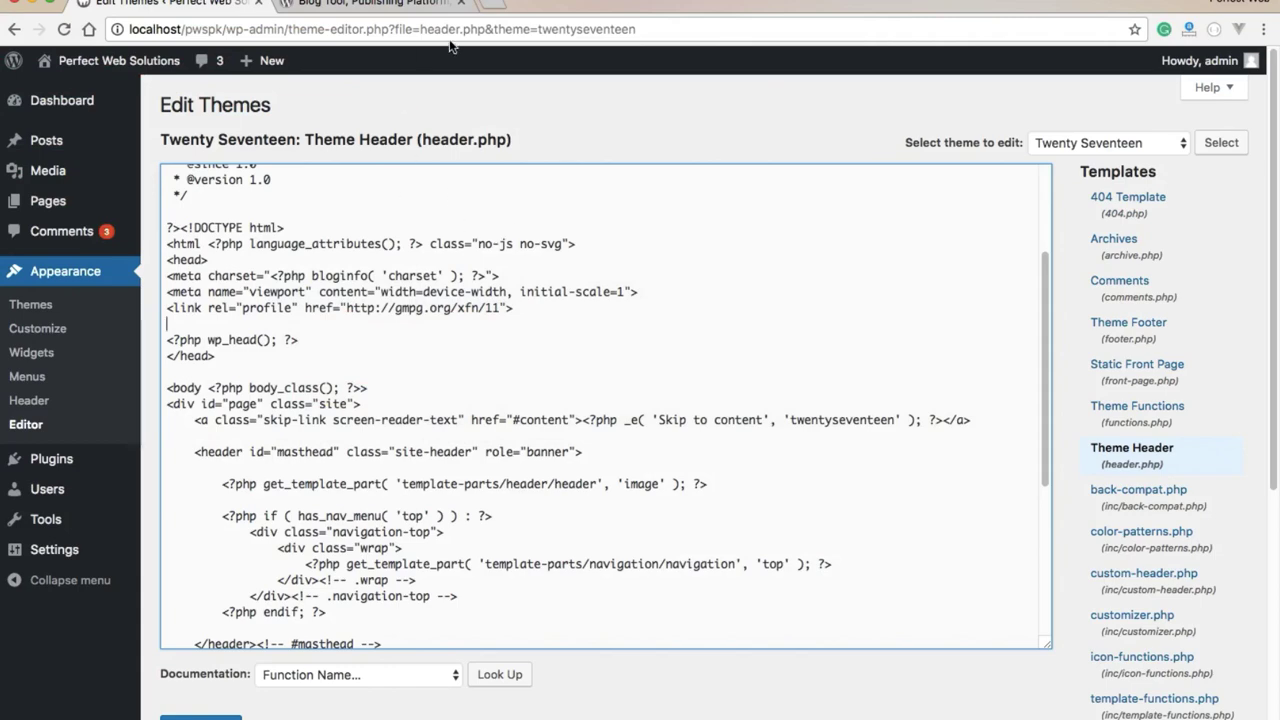
pyautogui.click(330, 6)
pyautogui.click(309, 29)
pyautogui.click(309, 29)
pyautogui.write('/pu')
pyautogui.press('BackSpace')
pyautogui.write('lugins')
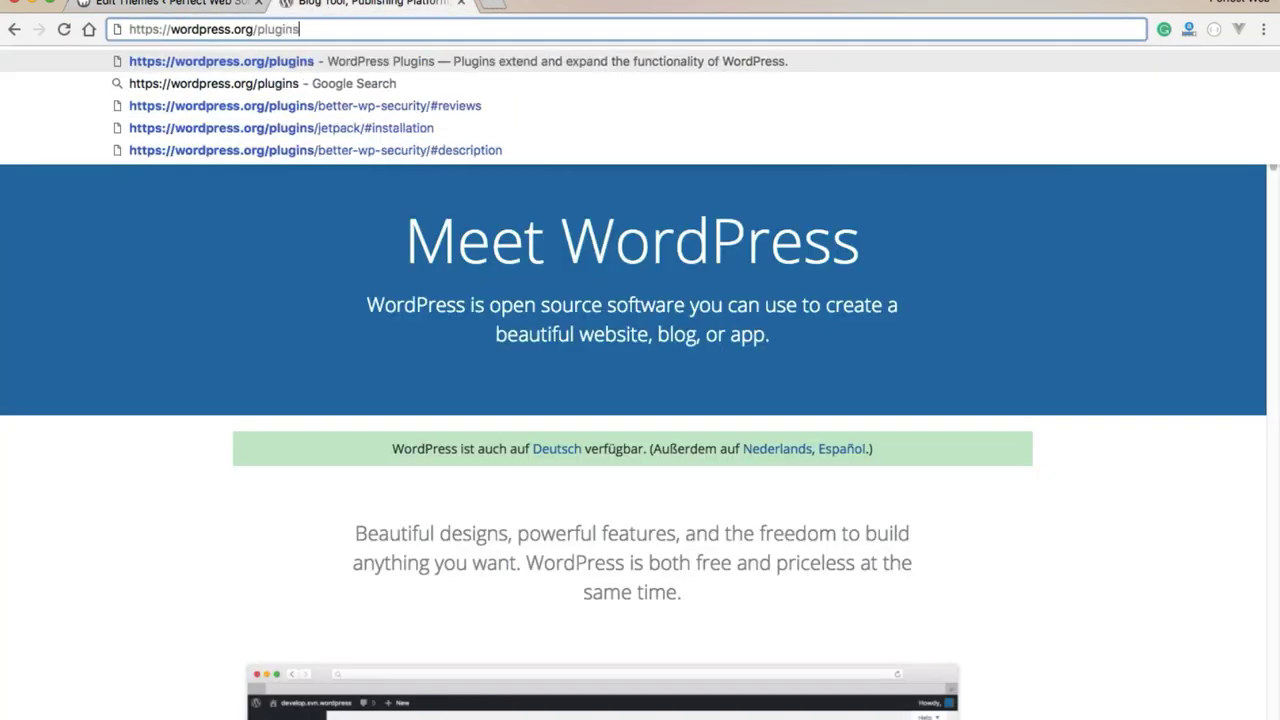
pyautogui.press('Return')
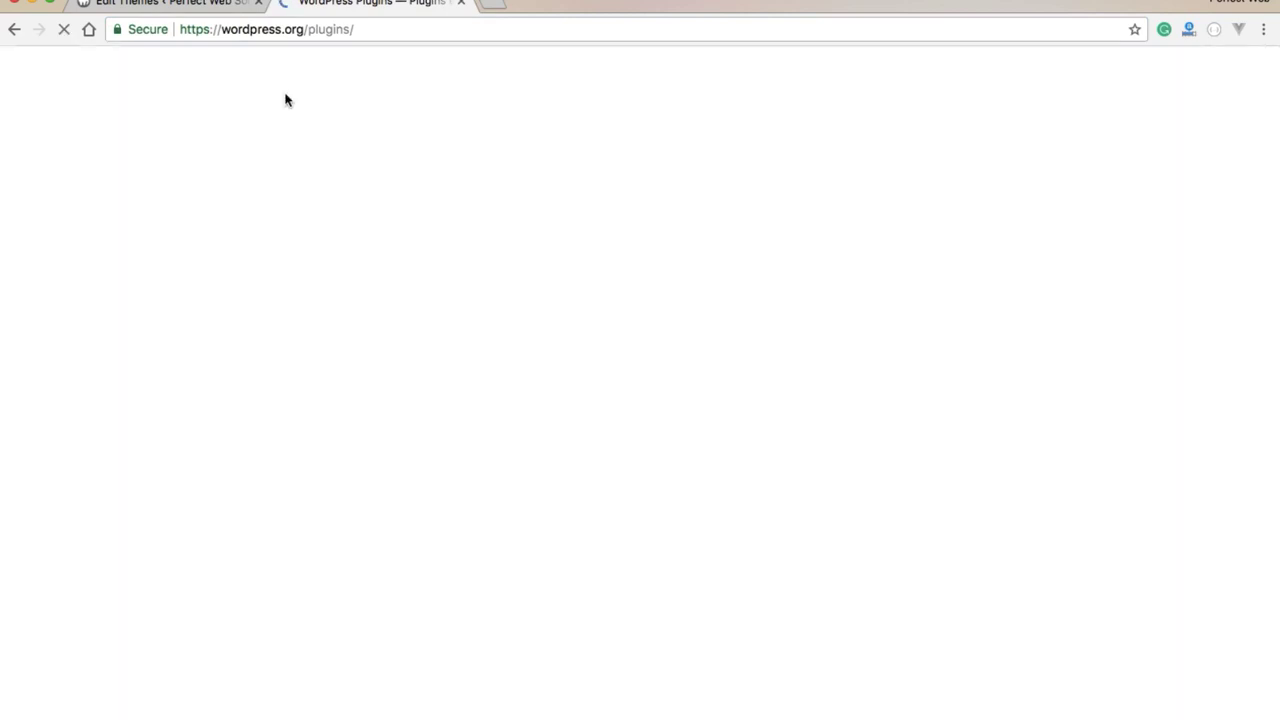
# Open the Jetpack by WordPress.com plugin page and check its version, last update and tested-up-to details
pyautogui.scroll(-3, 285, 100)
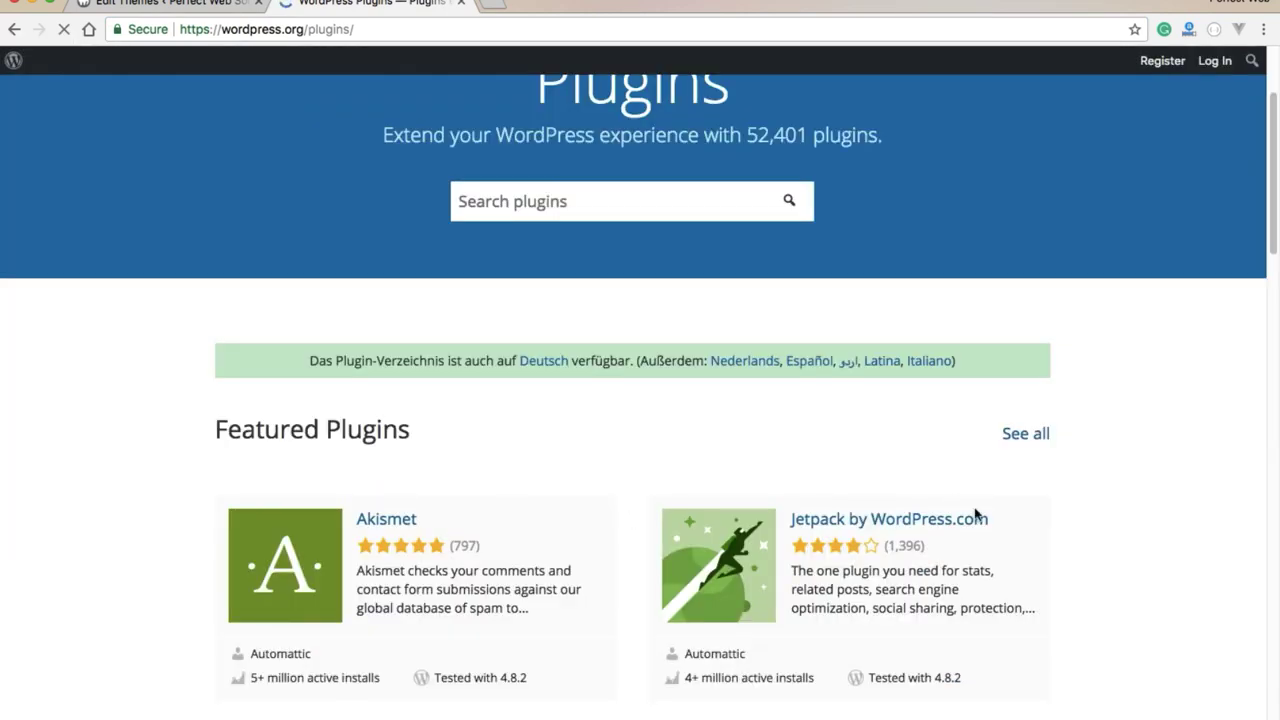
pyautogui.click(871, 527)
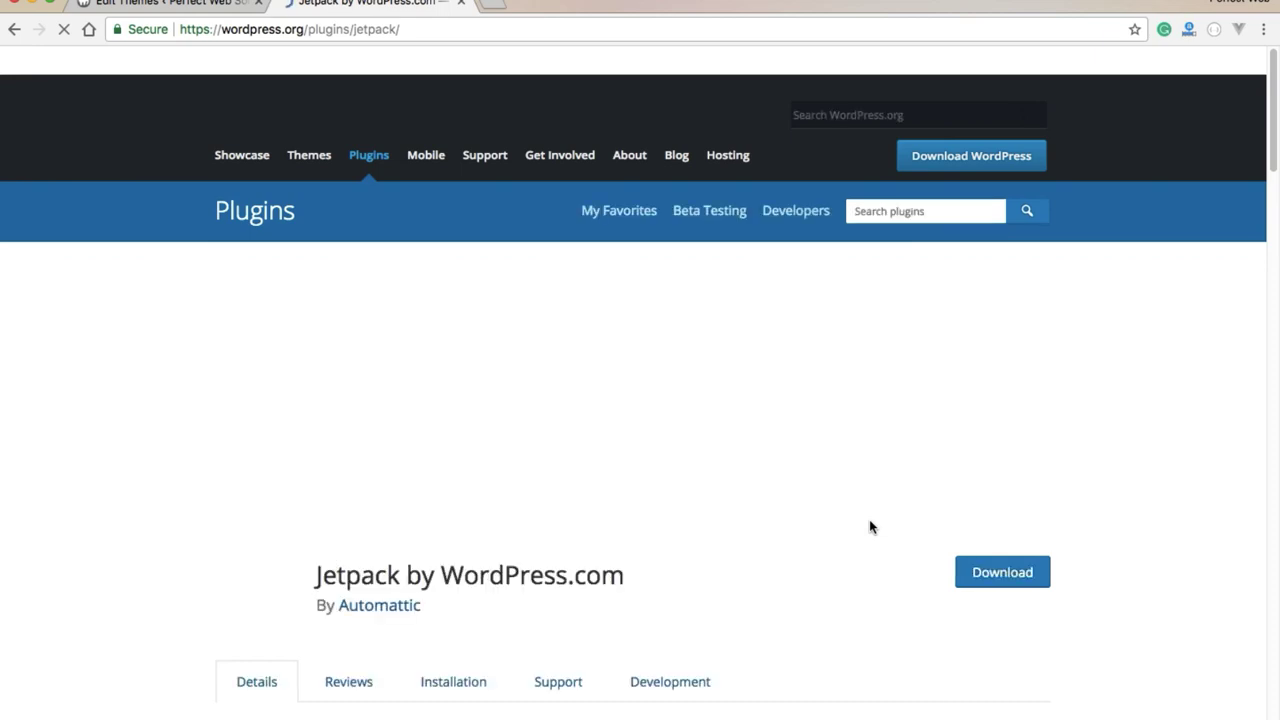
pyautogui.scroll(-5, 810, 395)
pyautogui.moveTo(800, 349); pyautogui.dragTo(1046, 343)
pyautogui.click(1050, 347)
pyautogui.moveTo(992, 381); pyautogui.dragTo(1055, 390)
pyautogui.click(1055, 390)
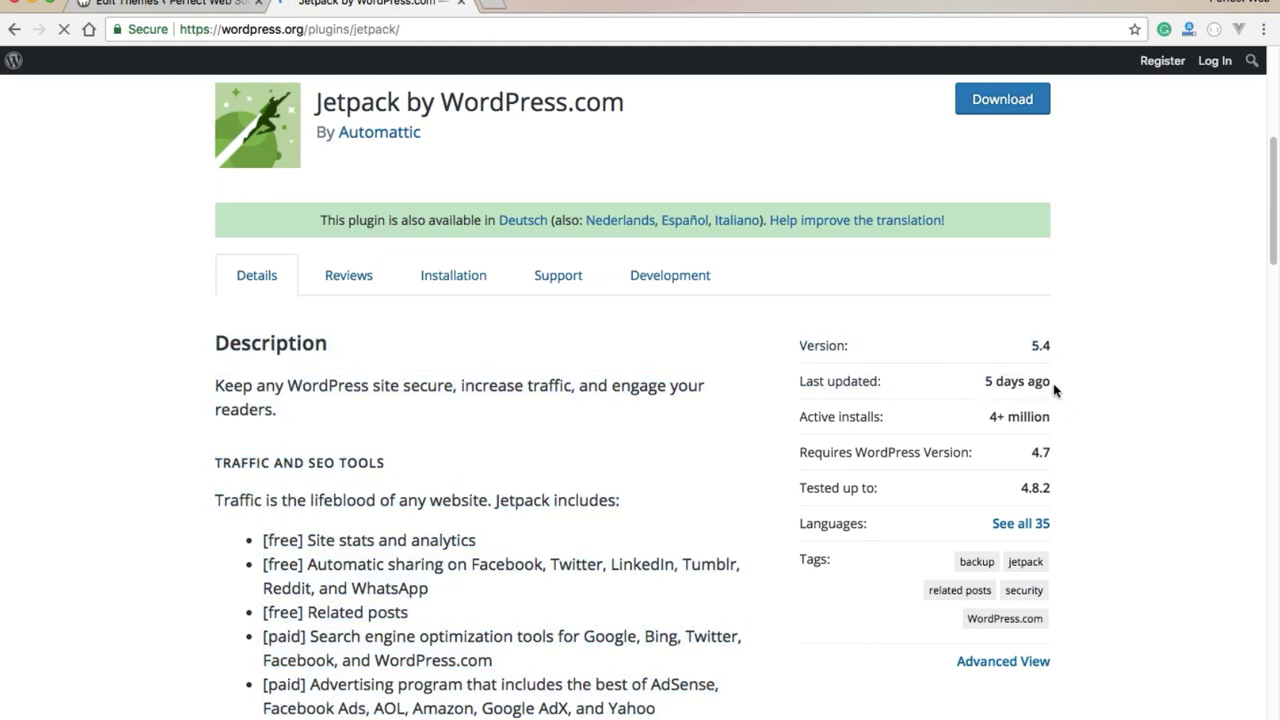
pyautogui.moveTo(802, 488); pyautogui.dragTo(1051, 486)
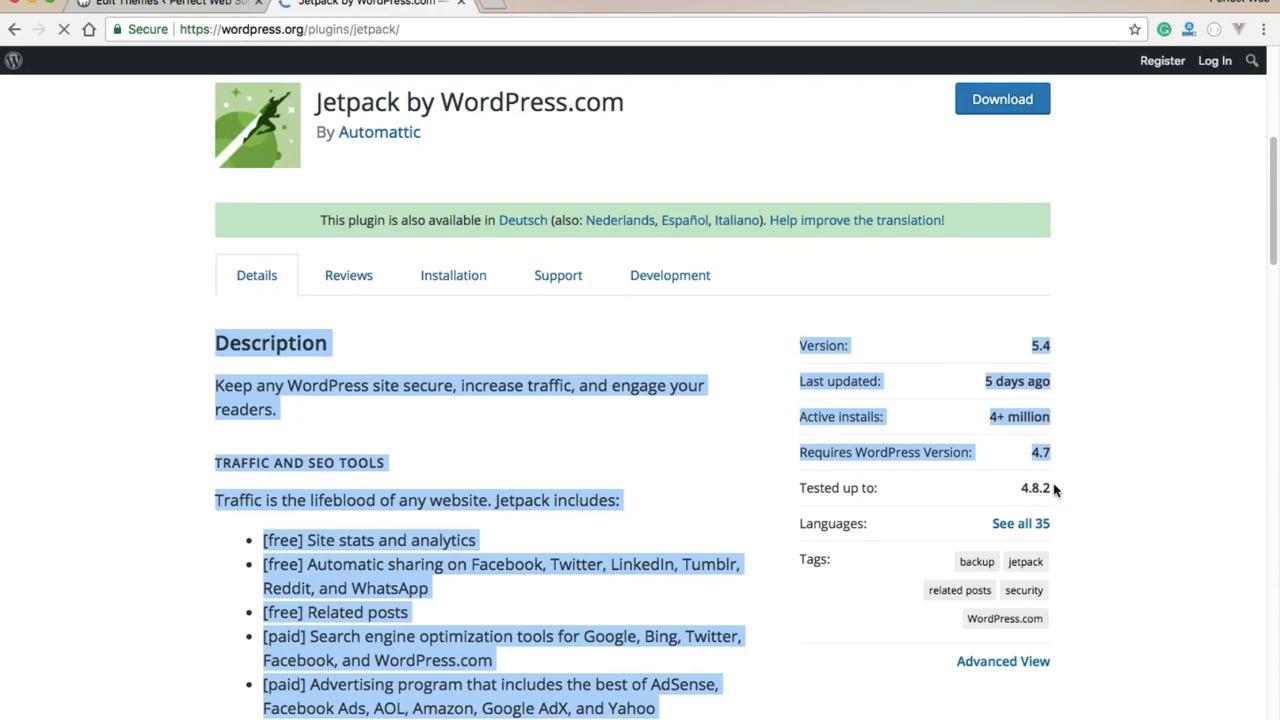
pyautogui.click(1051, 486)
# Open the page for adding new plugins in the local site's WordPress dashboard
pyautogui.click(224, 8)
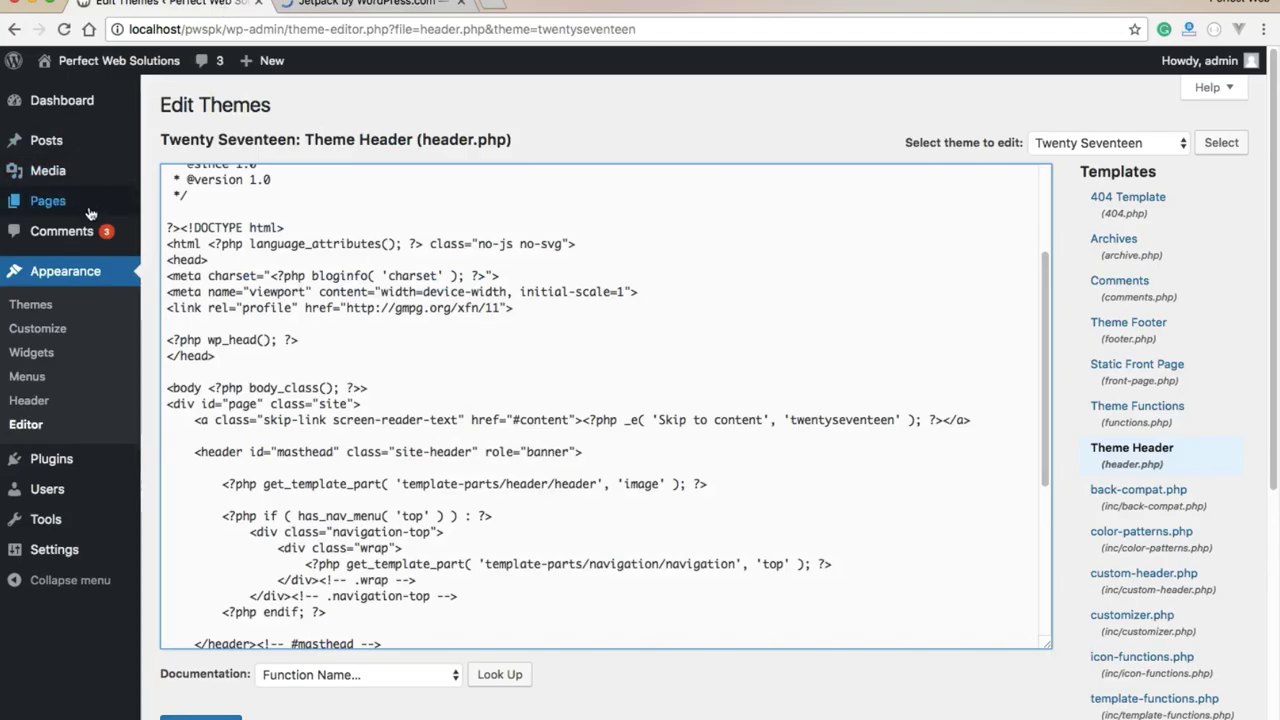
pyautogui.moveTo(64, 462)
pyautogui.click(177, 467)
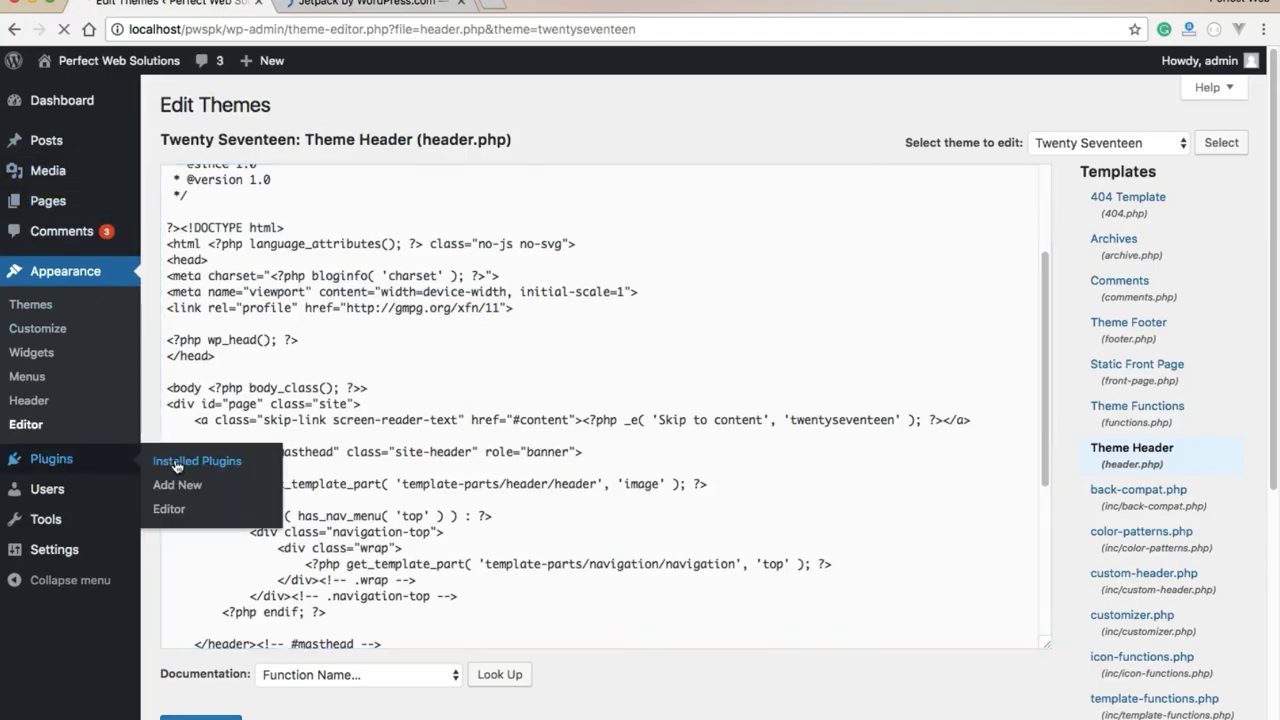
pyautogui.click(175, 487)
pyautogui.click(360, 5)
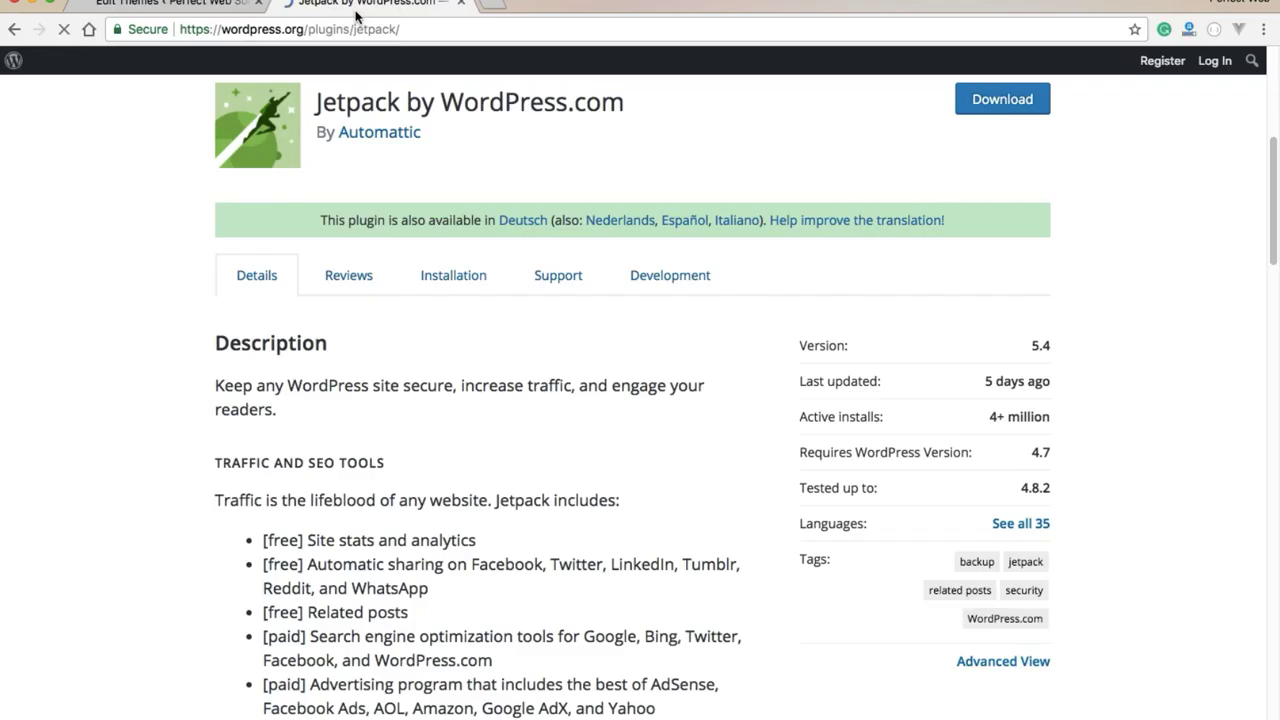
pyautogui.click(193, 8)
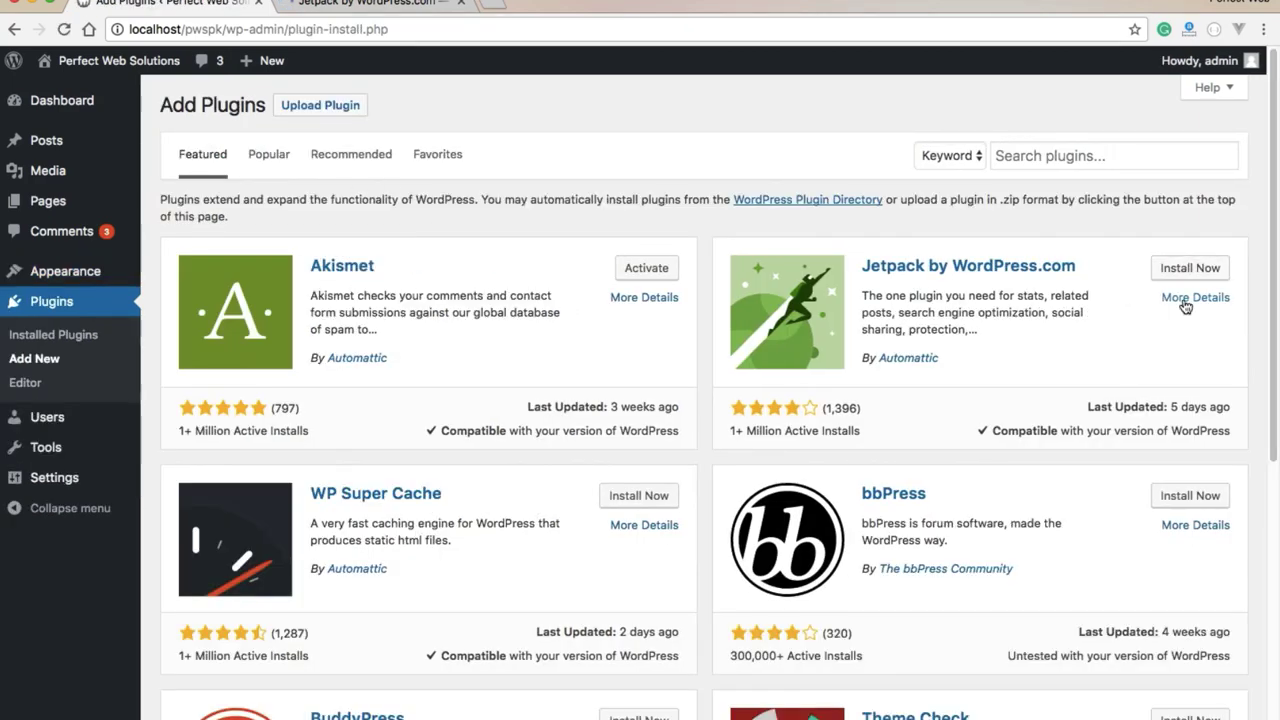
# View the details of Jetpack by WordPress.com, check its WordPress compatibility, and close the details
pyautogui.click(1184, 302)
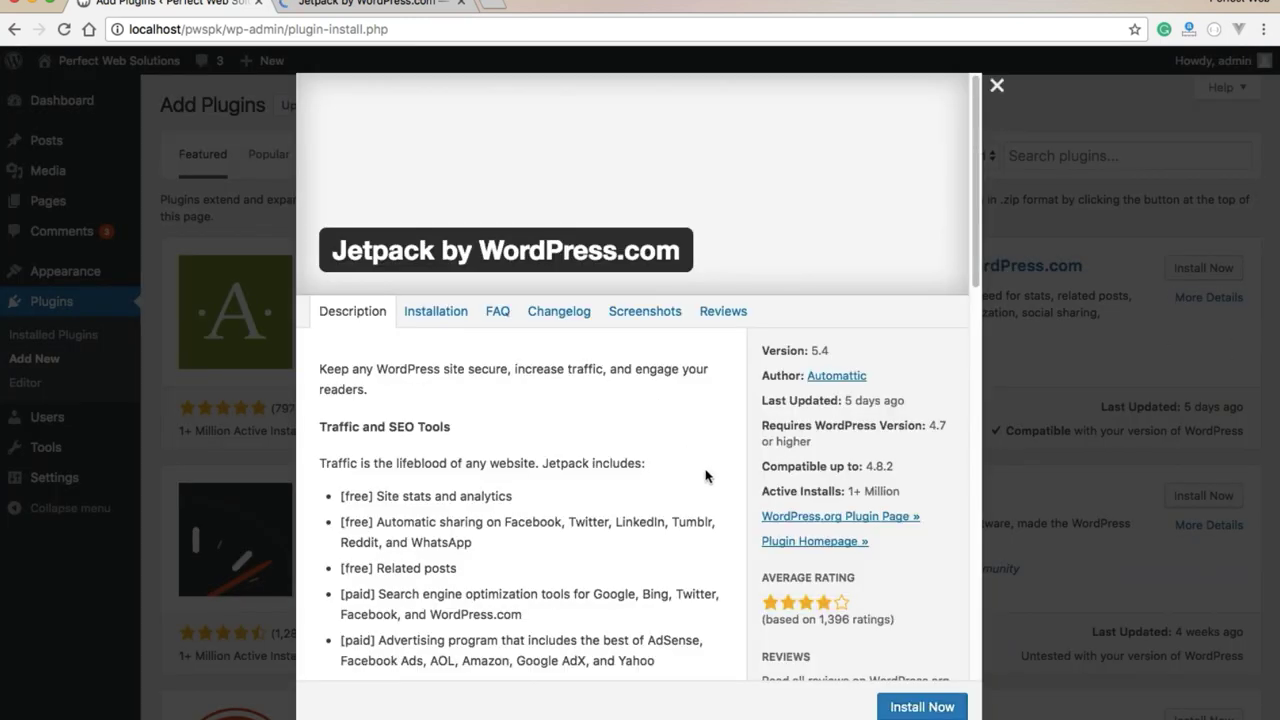
pyautogui.scroll(-4, 765, 486)
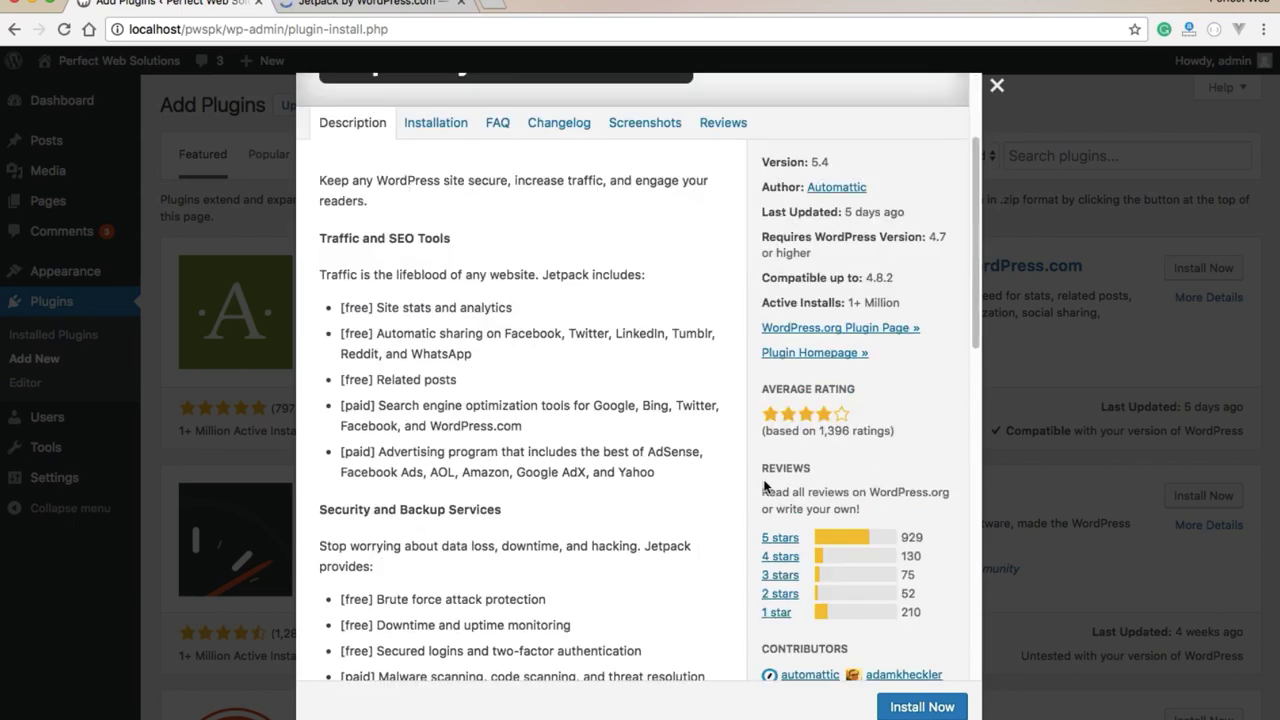
pyautogui.scroll(3, 765, 486)
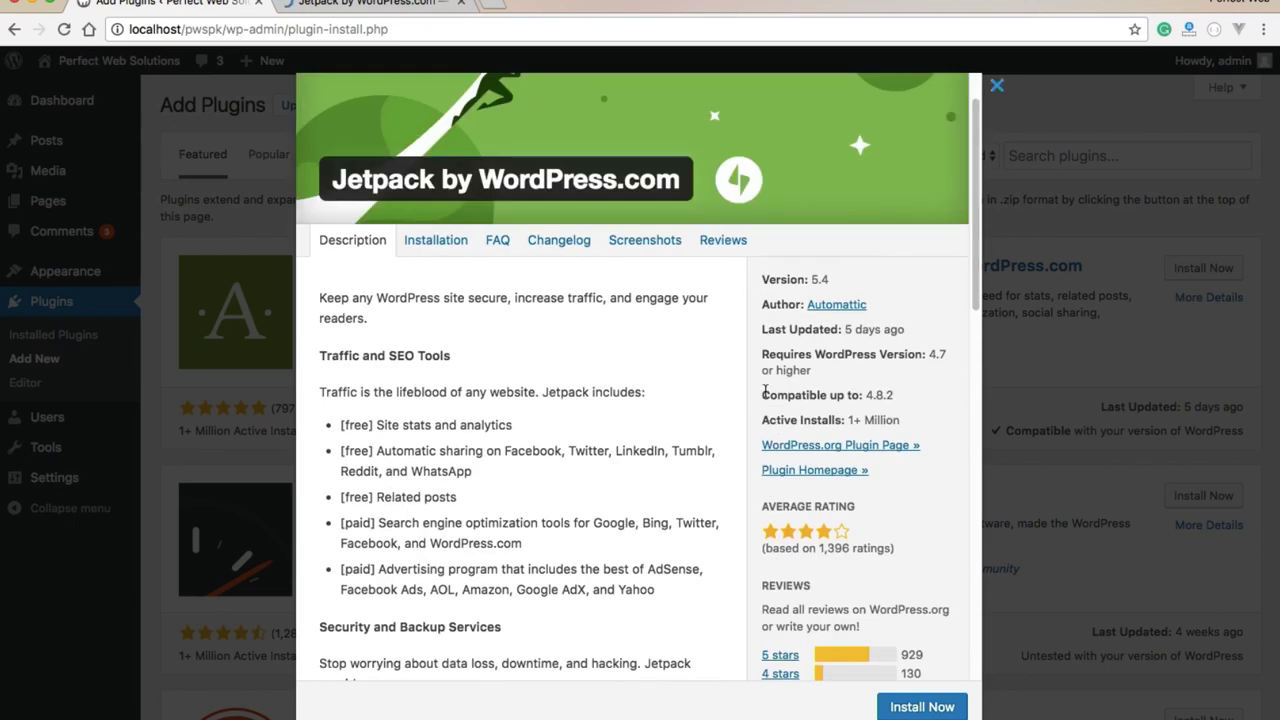
pyautogui.moveTo(762, 395); pyautogui.dragTo(918, 397)
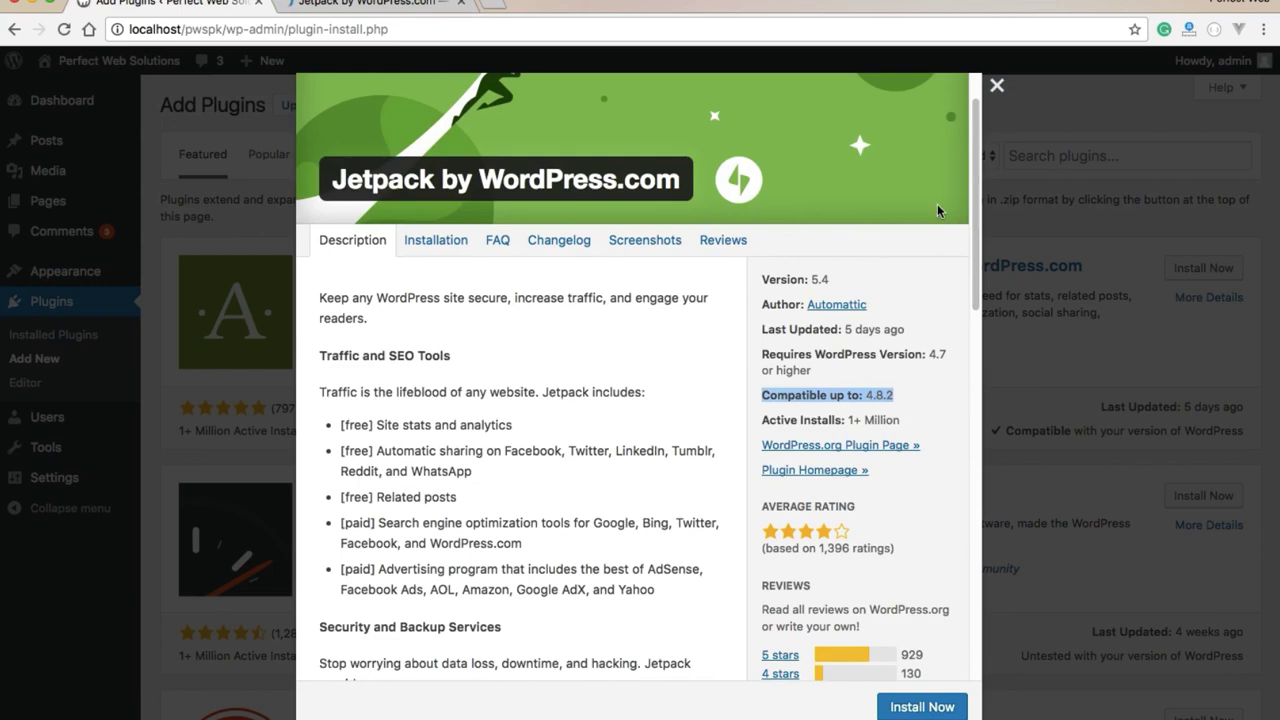
pyautogui.click(995, 87)
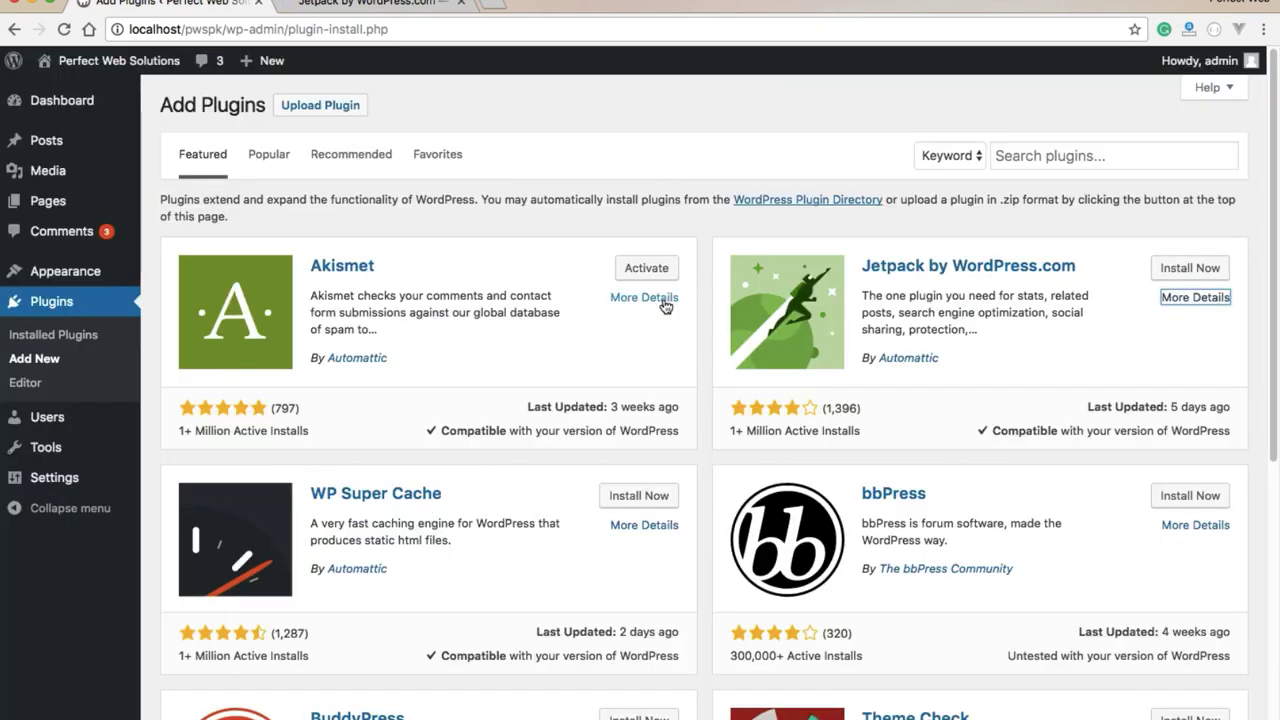
# Search the dashboard's plugin installer for "wordpress file monitor"
pyautogui.click(1066, 156)
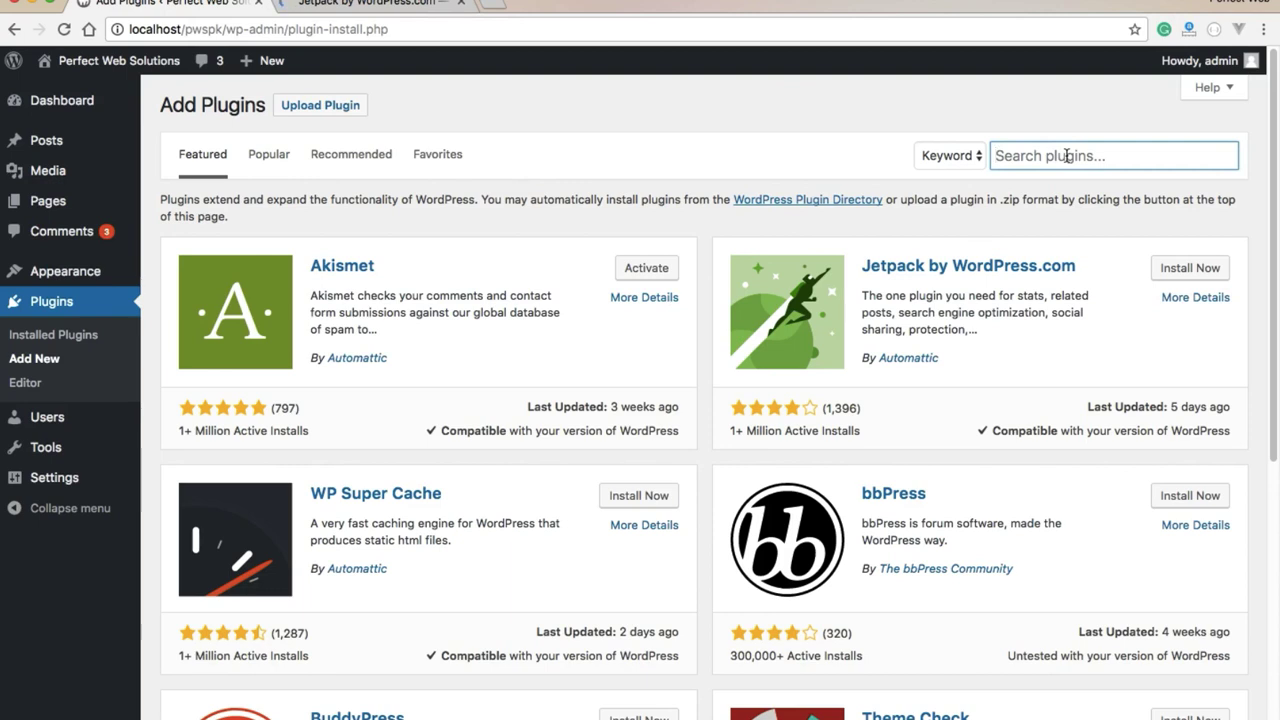
pyautogui.write('word')
pyautogui.write('press fil')
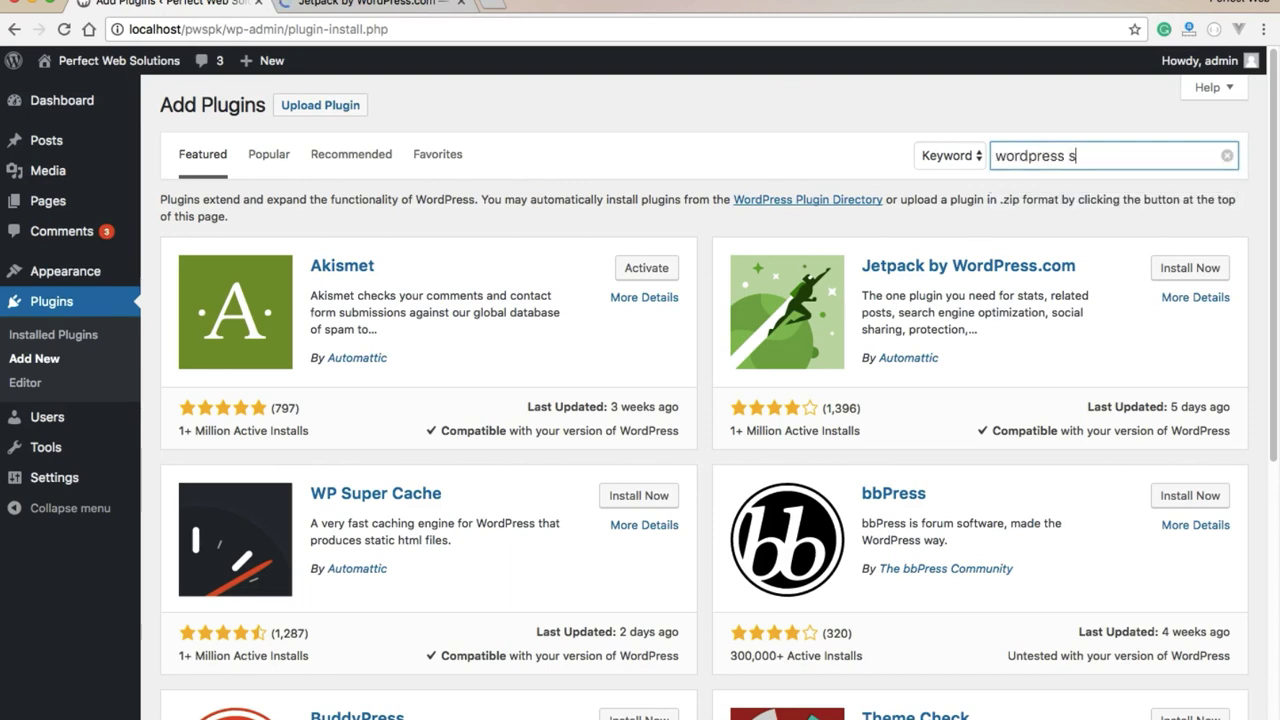
pyautogui.write('e')
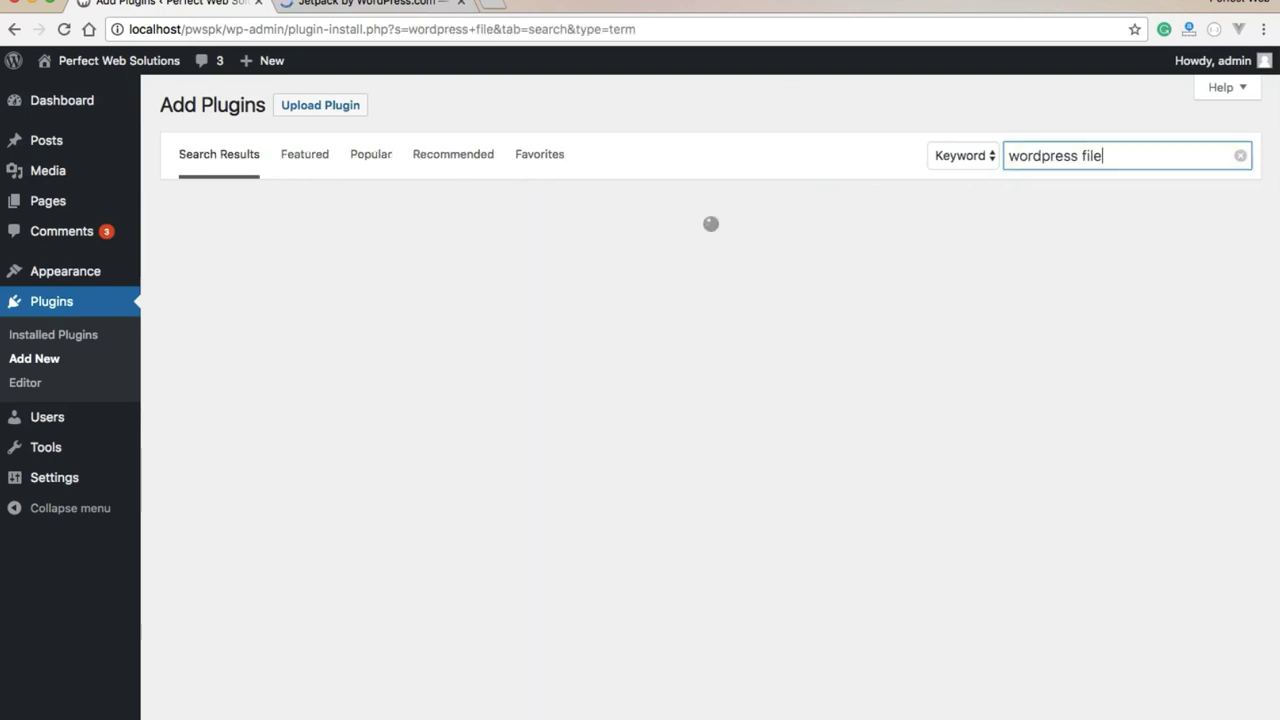
pyautogui.write(' monitor')
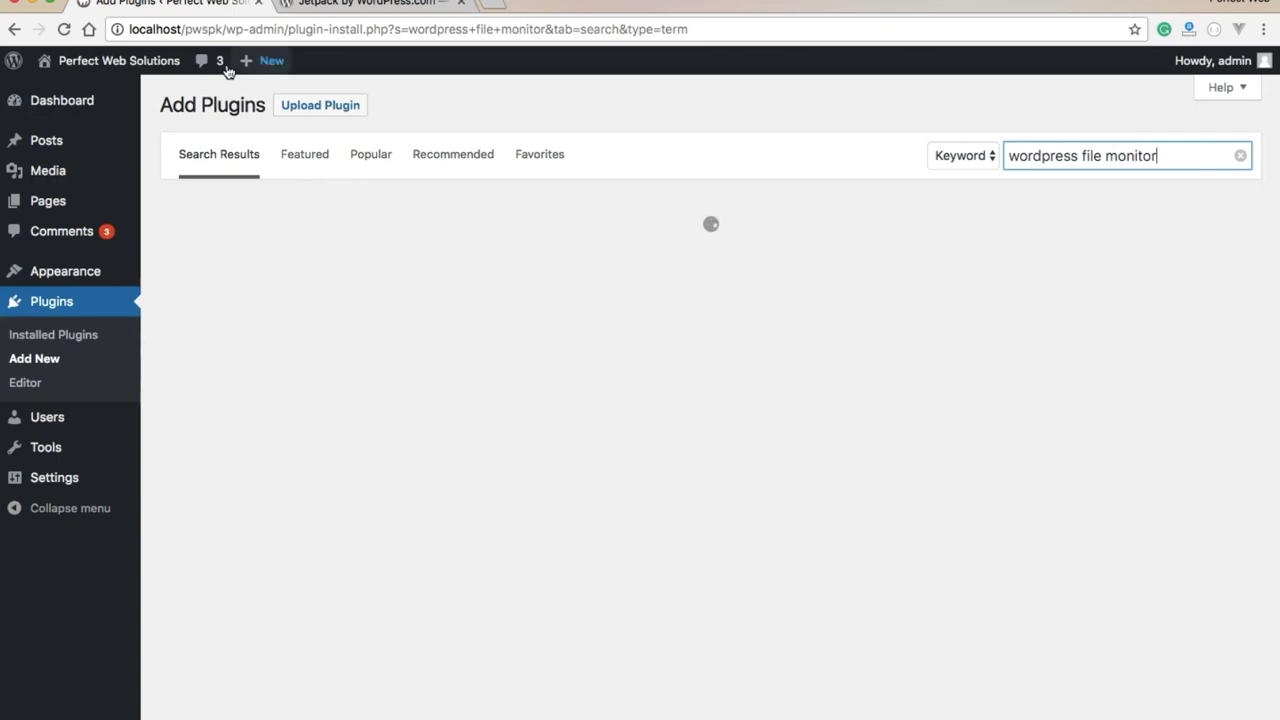
# Copy the phrase "wordpress file monitor" and search the WordPress.org plugin directory for it
pyautogui.moveTo(1176, 155); pyautogui.dragTo(1006, 157)
pyautogui.press('super+c')
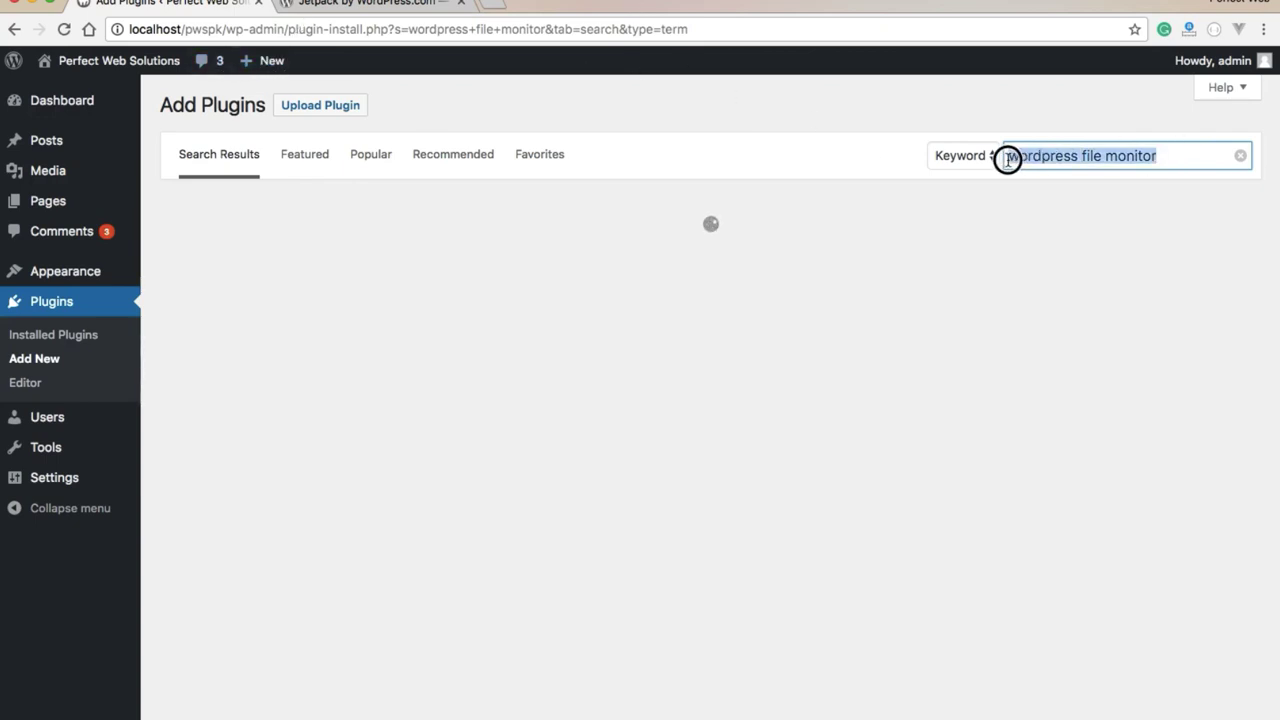
pyautogui.click(365, 3)
pyautogui.scroll(5, 941, 127)
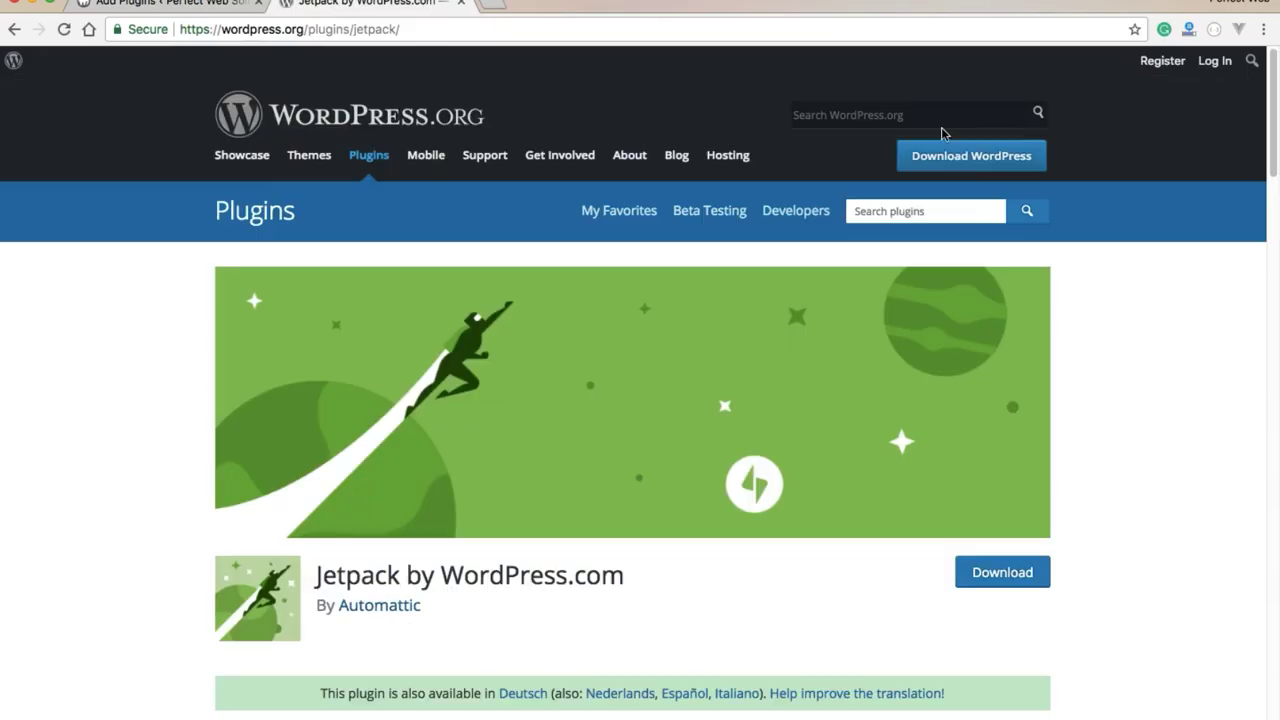
pyautogui.click(963, 211)
pyautogui.press('super+v')
pyautogui.press('Return')
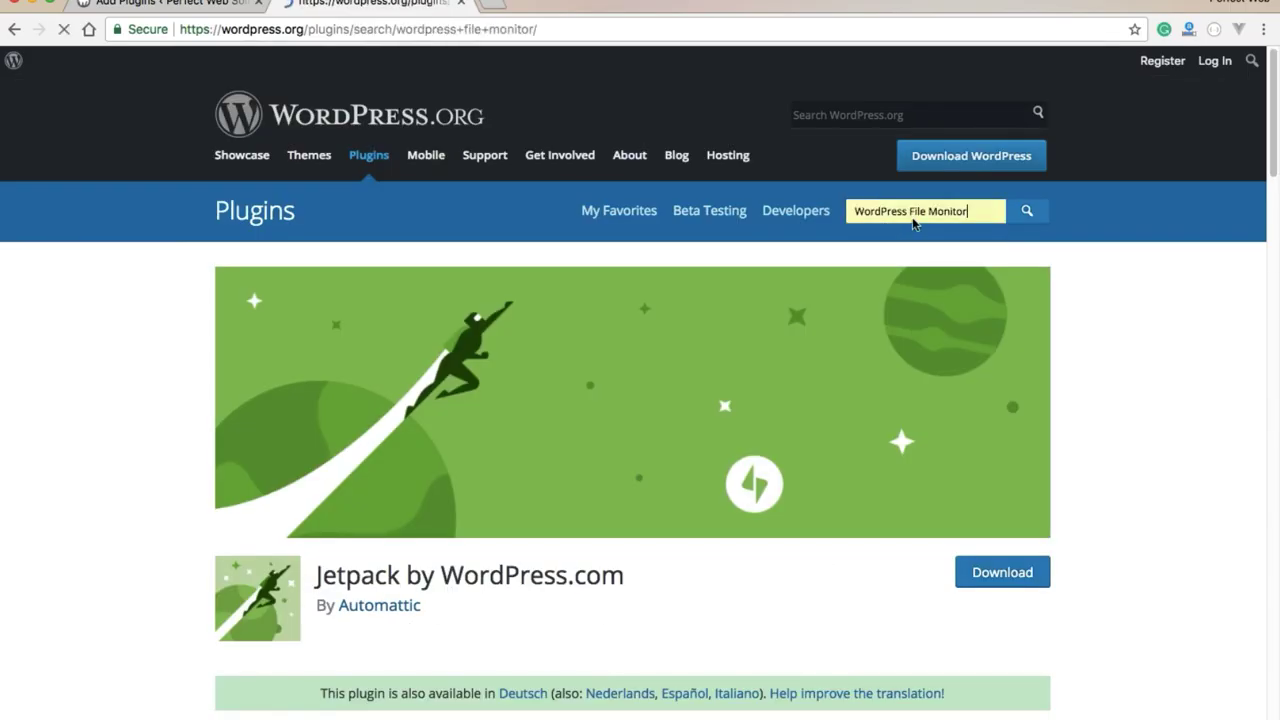
pyautogui.click(187, 8)
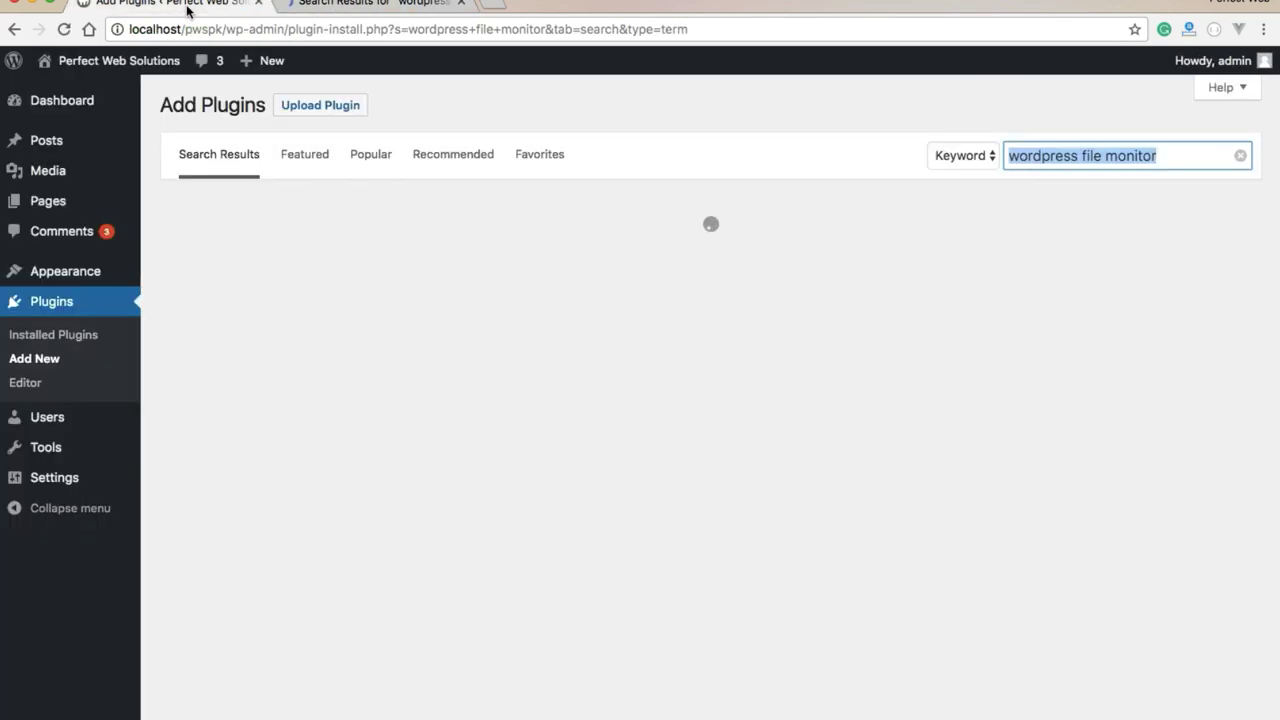
pyautogui.click(306, 5)
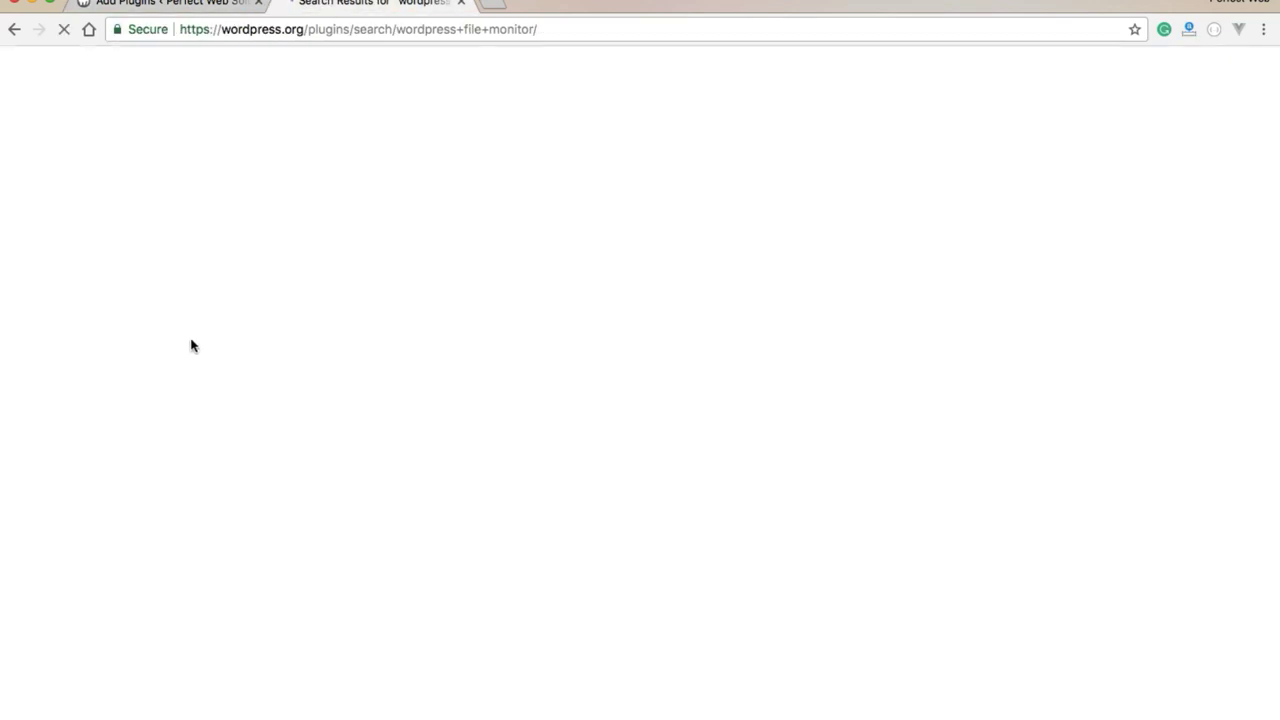
pyautogui.click(181, 3)
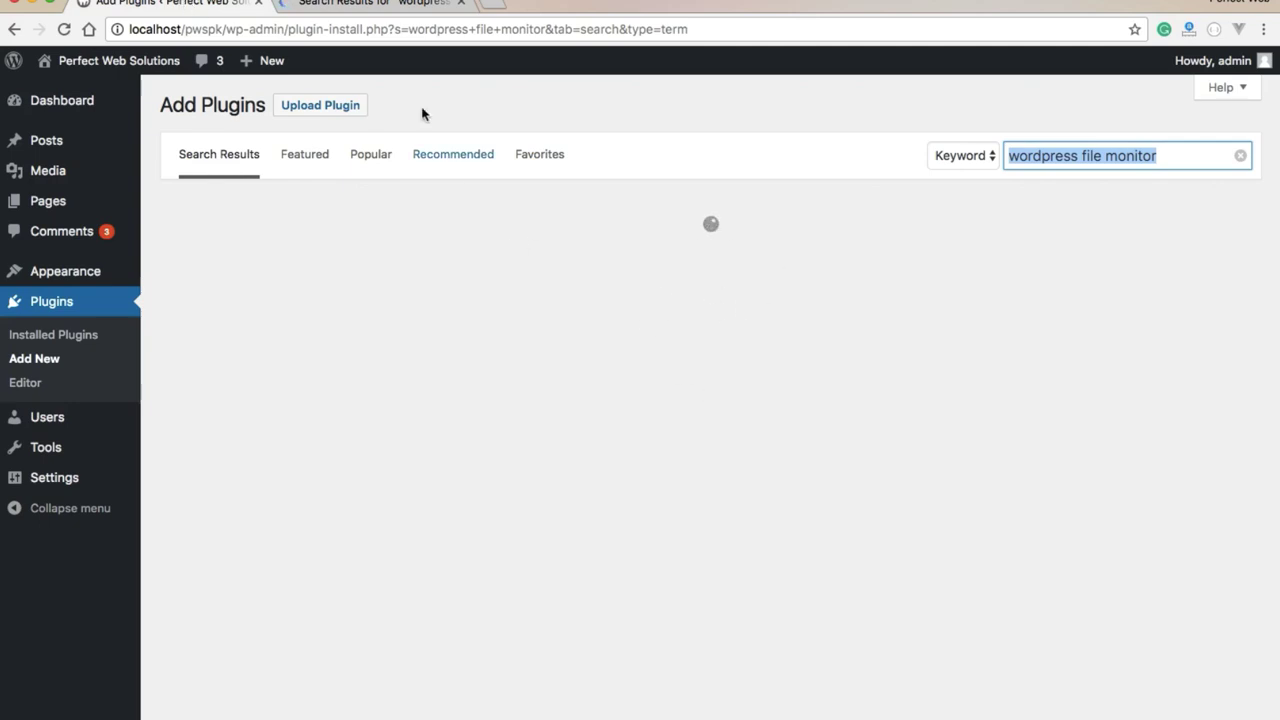
pyautogui.click(391, 8)
# Check which WordPress versions the listed plugins are tested with, including WordPress File Monitor and Download Monitor
pyautogui.scroll(-1, 194, 184)
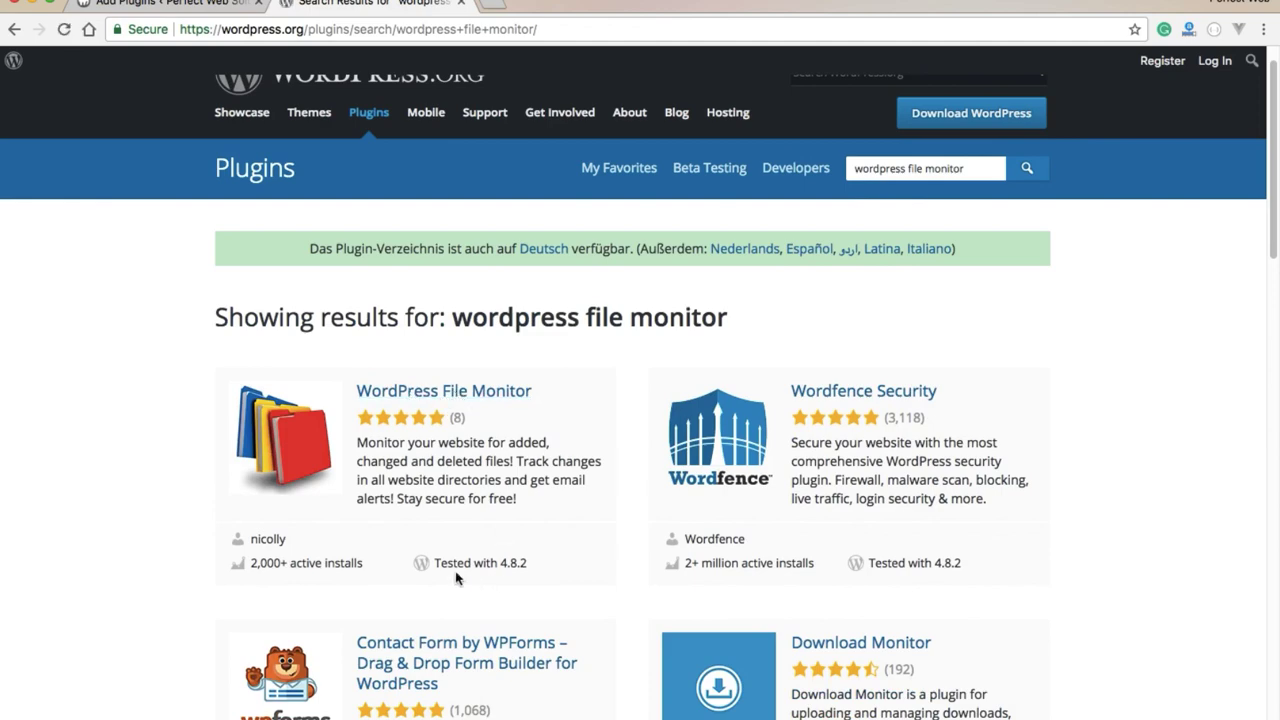
pyautogui.moveTo(434, 563); pyautogui.dragTo(523, 564)
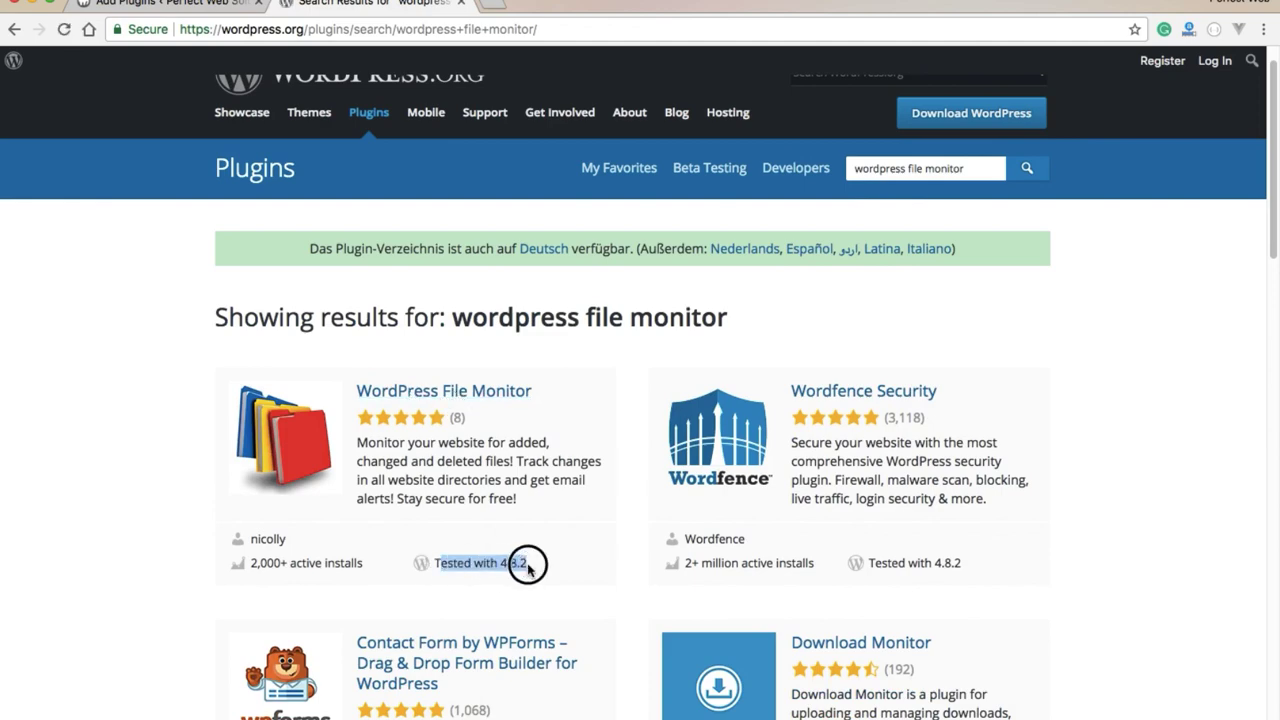
pyautogui.scroll(-5, 558, 502)
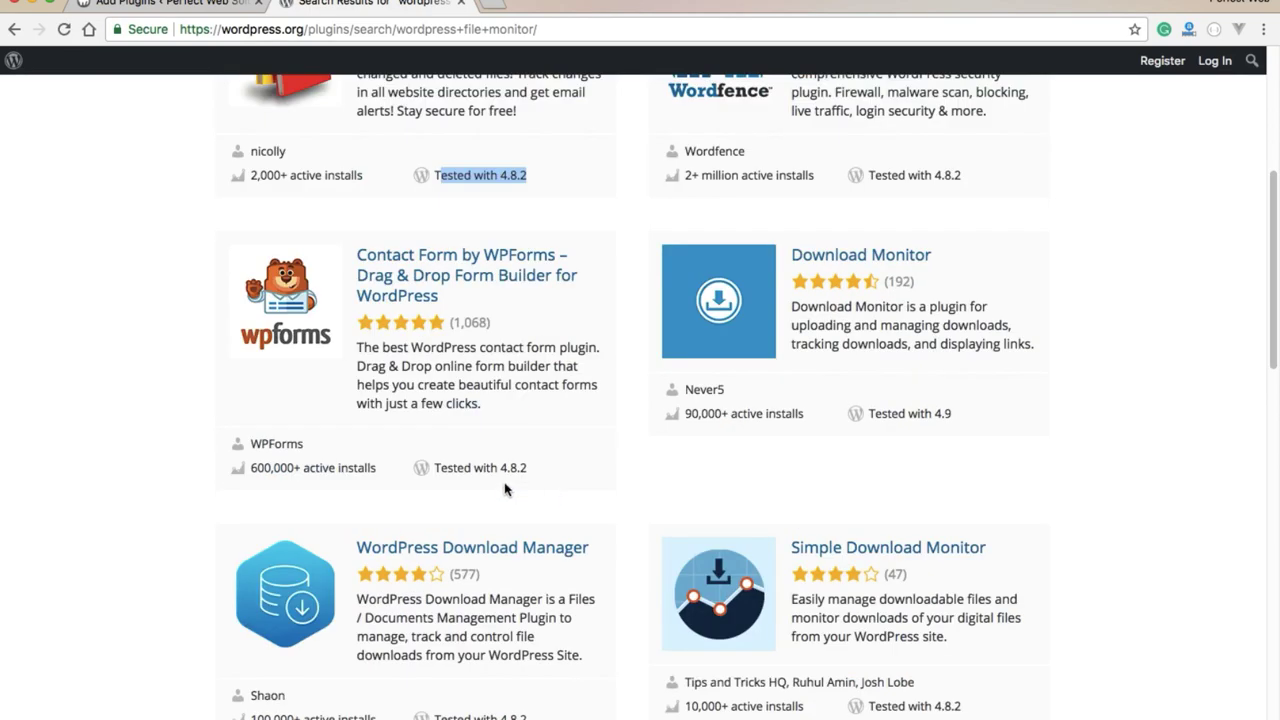
pyautogui.moveTo(874, 413); pyautogui.dragTo(975, 427)
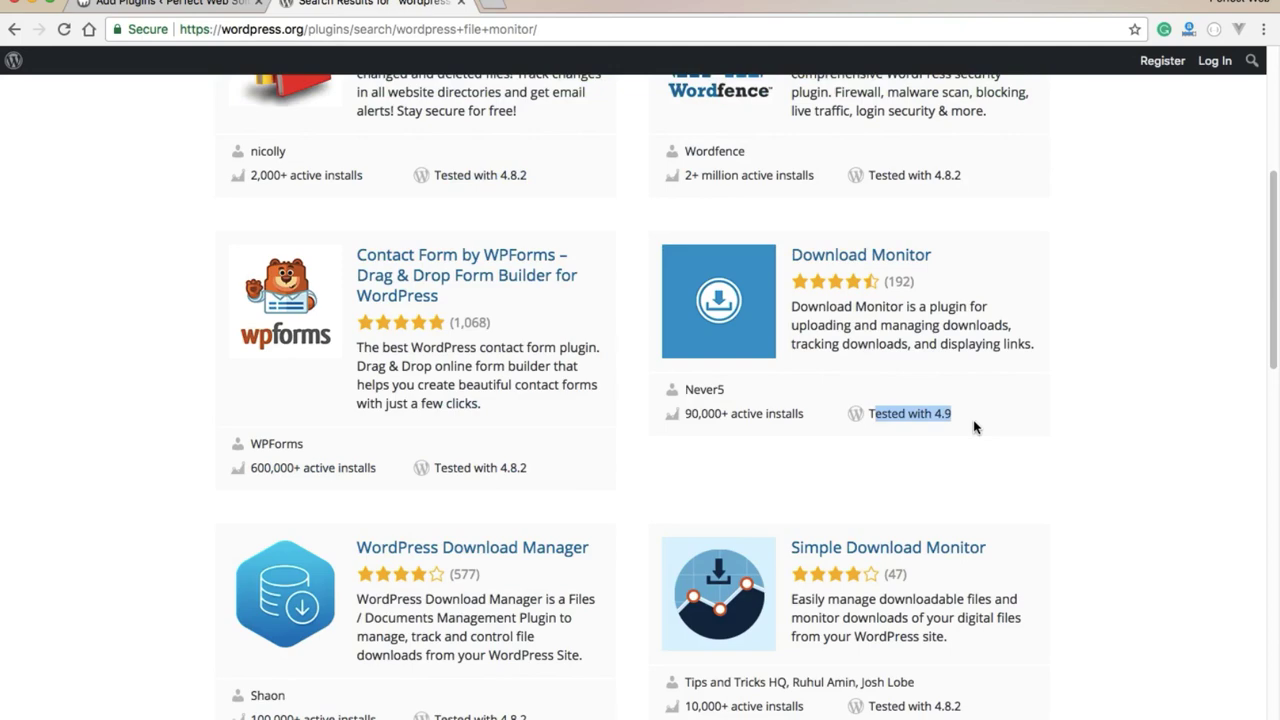
pyautogui.scroll(-7, 975, 427)
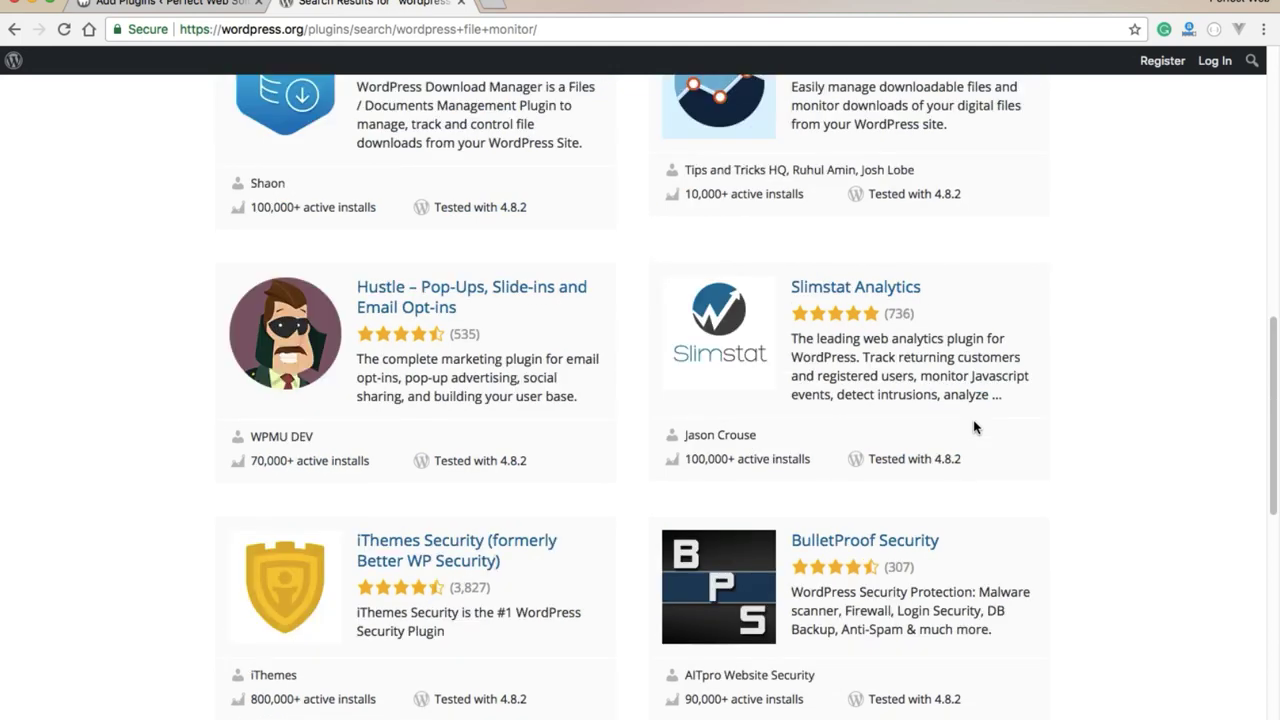
pyautogui.scroll(-1, 509, 461)
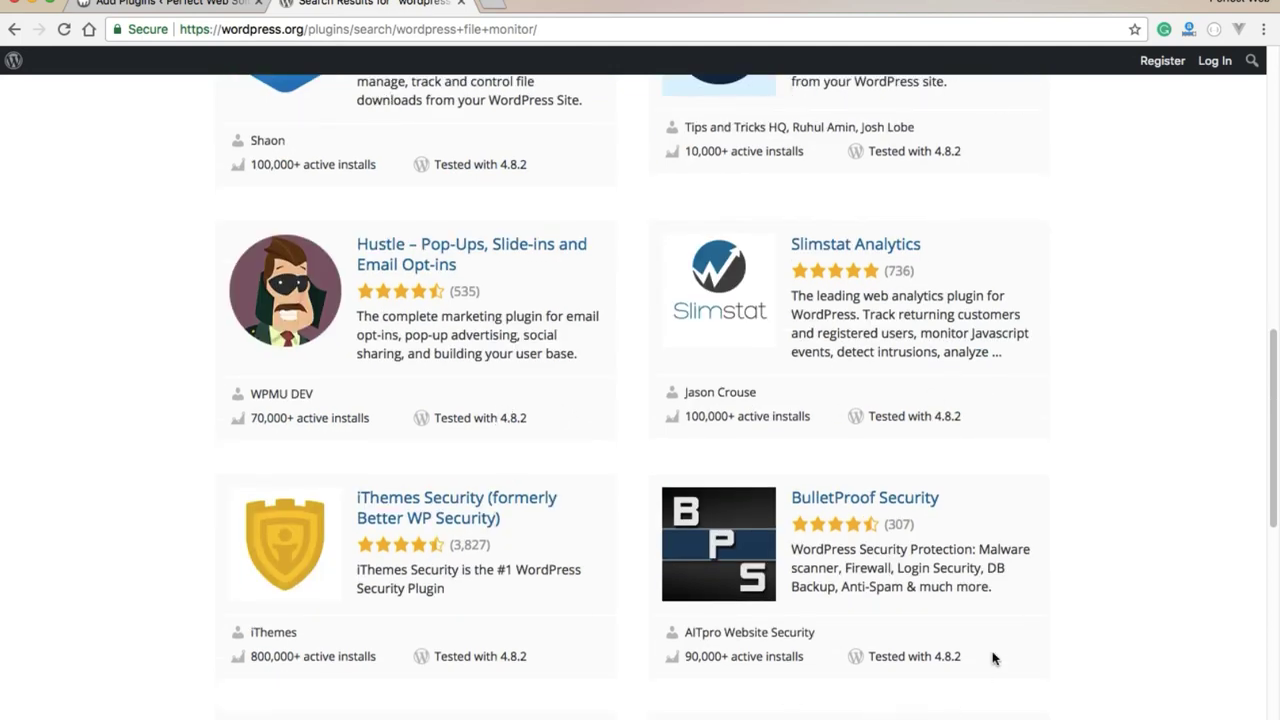
# Go to page 37 of the search results and review the tested WordPress versions of the plugins there
pyautogui.scroll(-15, 991, 655)
pyautogui.click(661, 504)
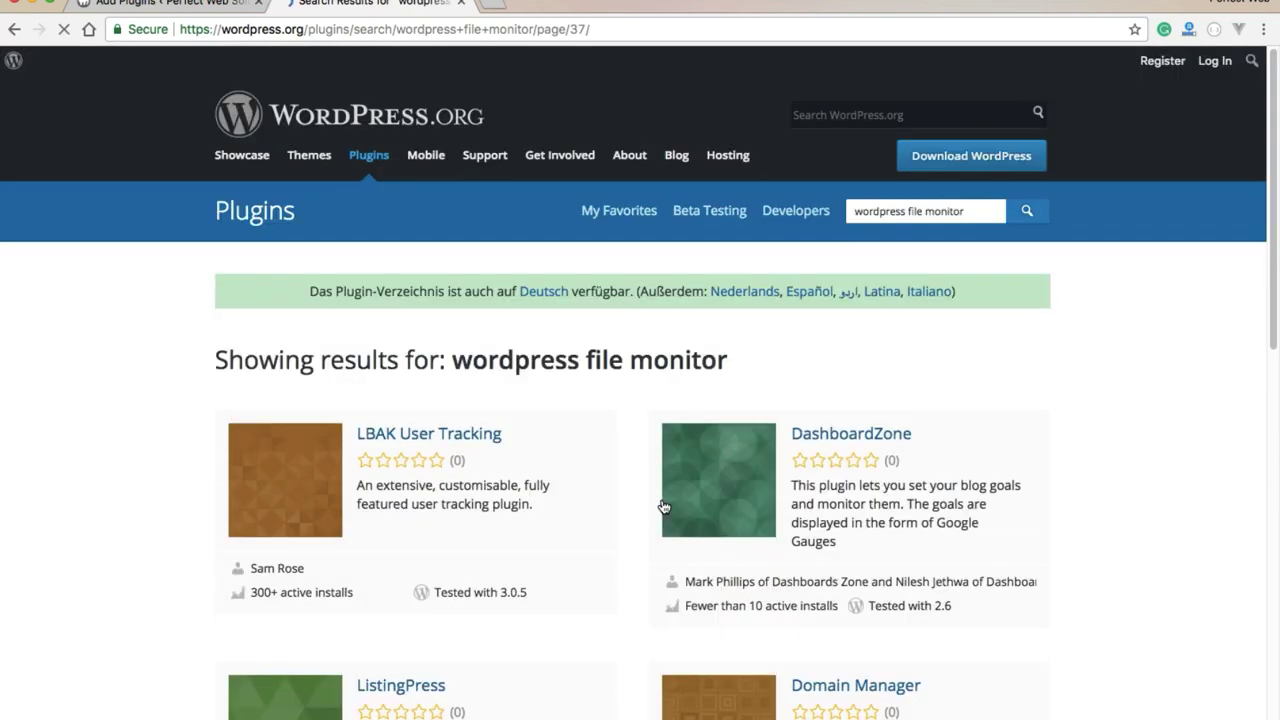
pyautogui.scroll(-2, 642, 441)
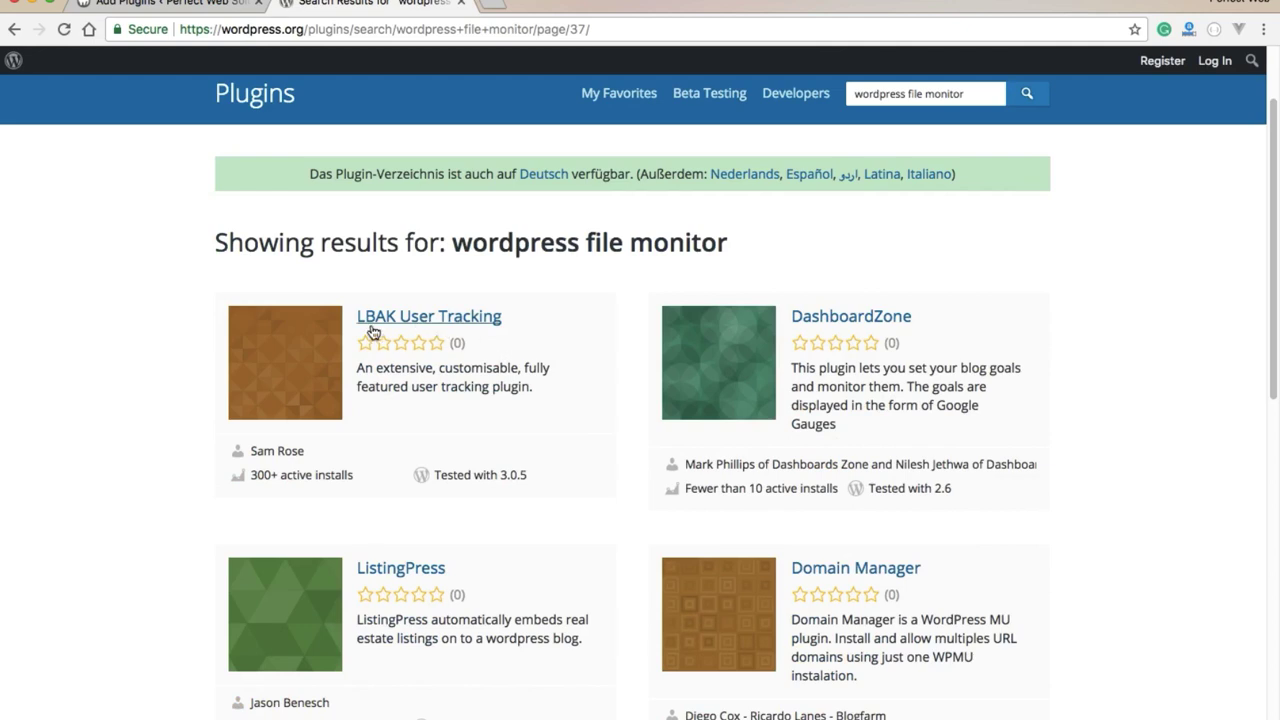
pyautogui.scroll(-1, 543, 573)
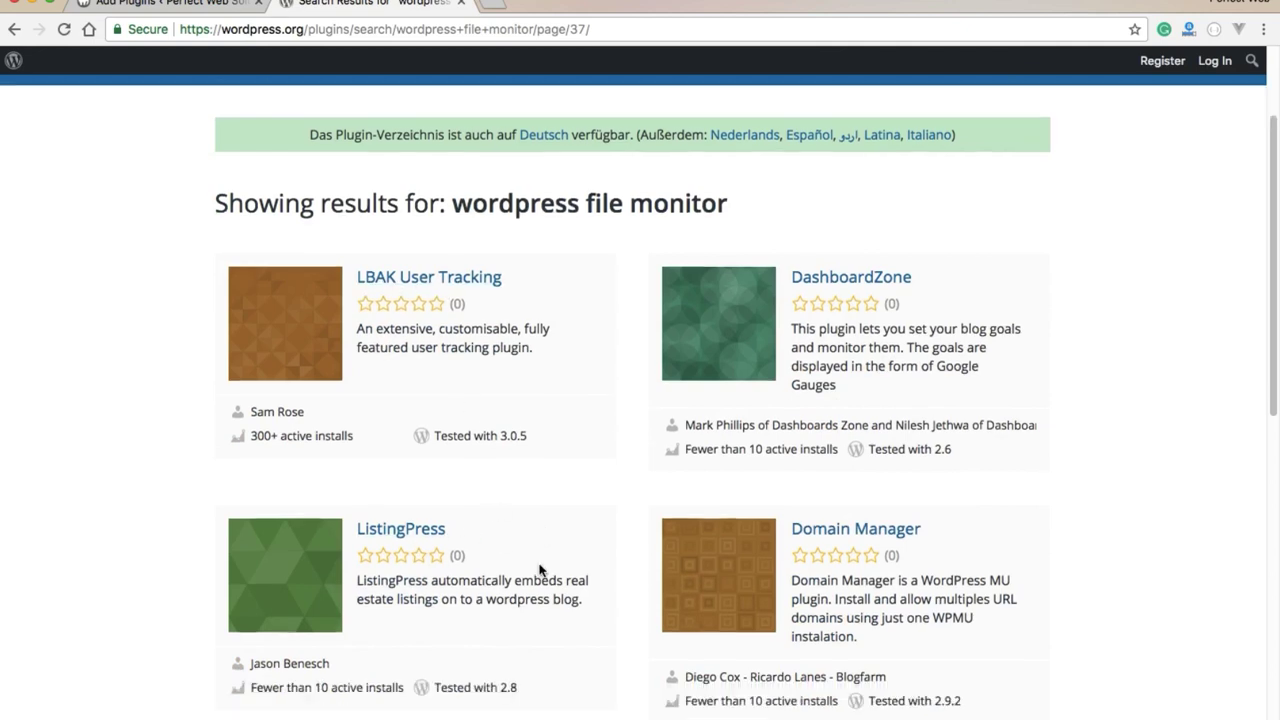
# Check ListingPress's tested WordPress version, open its plugin page, and retry the "wordpress file monitor" search in the dashboard
pyautogui.moveTo(438, 687); pyautogui.dragTo(519, 688)
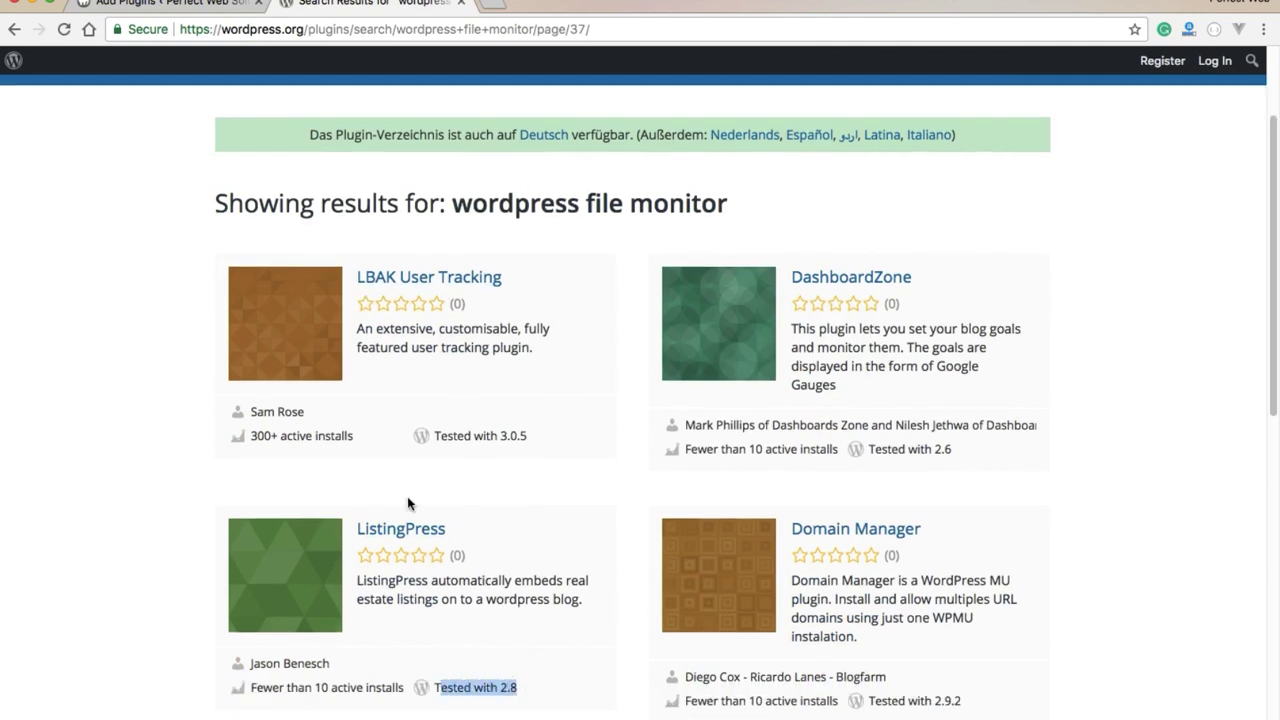
pyautogui.click(398, 537)
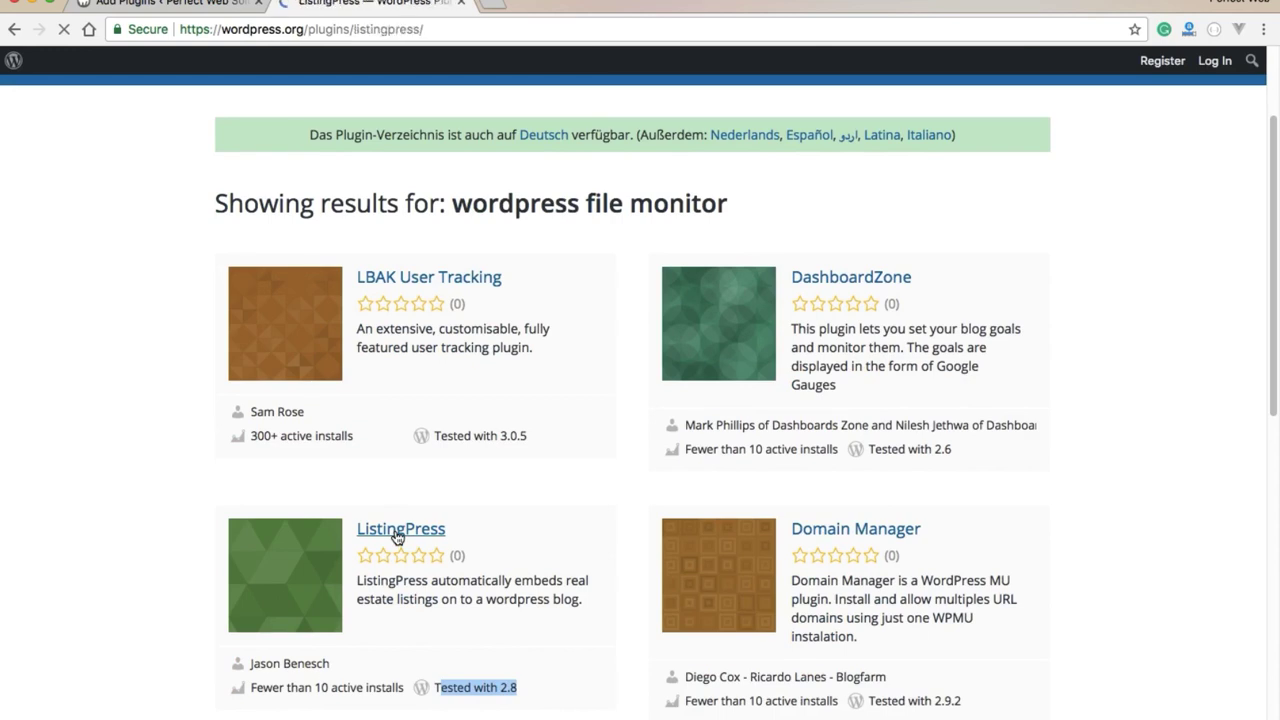
pyautogui.click(172, 5)
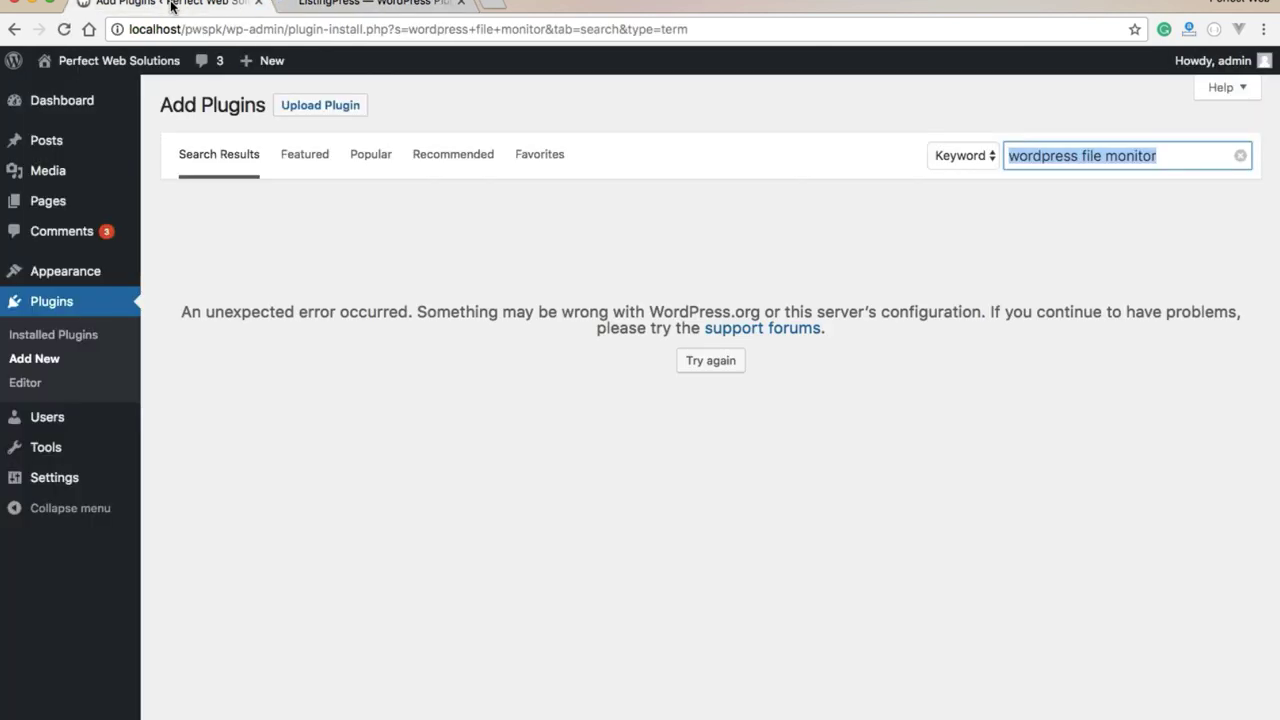
pyautogui.click(693, 361)
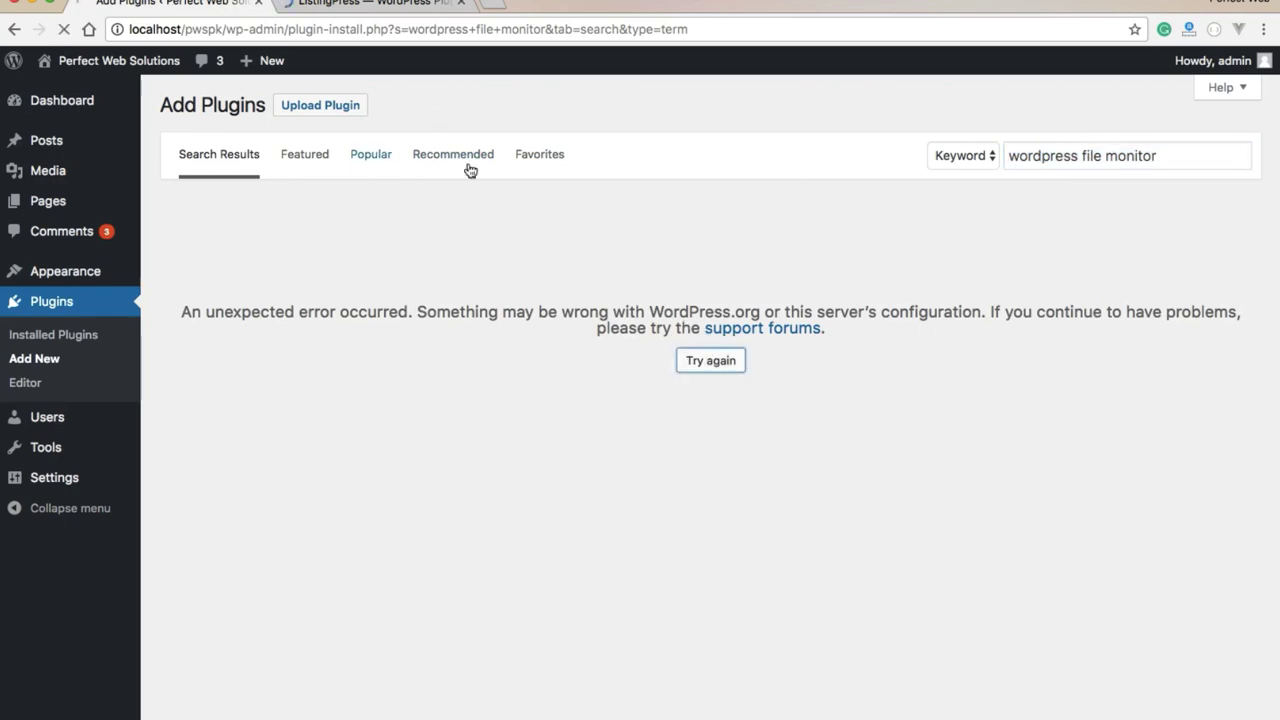
# Review the version and last-updated details on the ListingPress plugin page
pyautogui.click(360, 5)
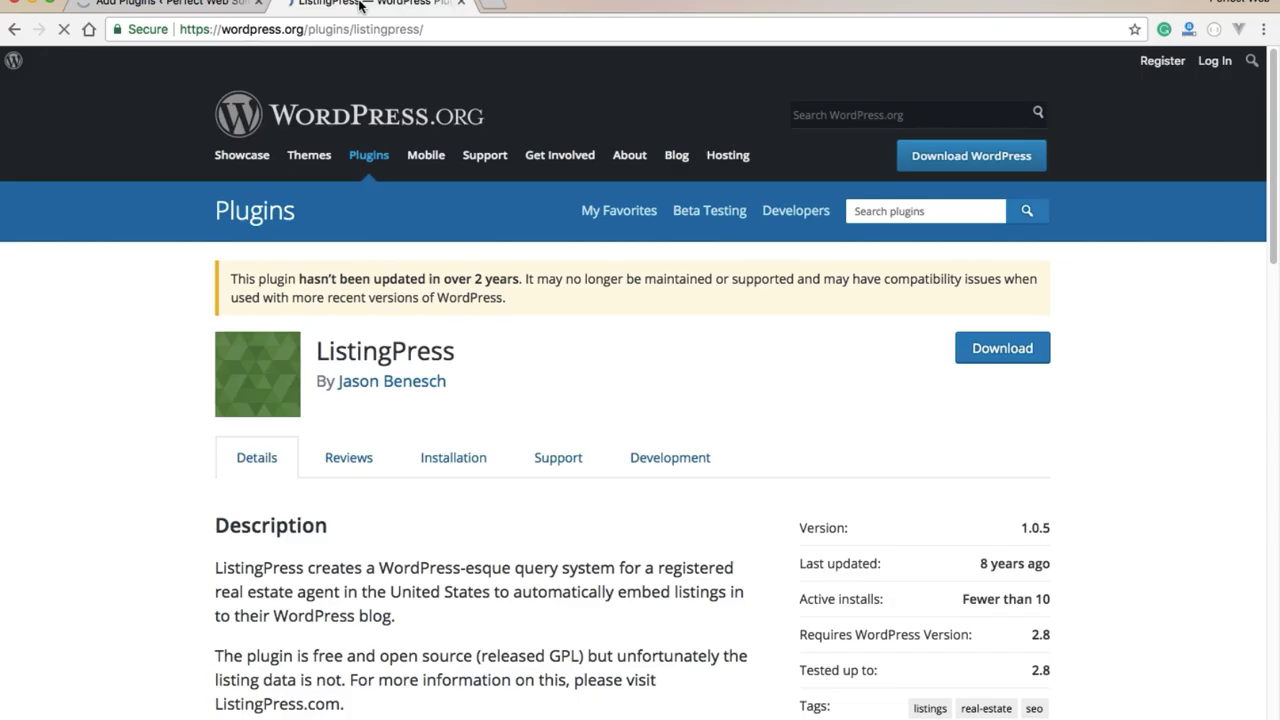
pyautogui.click(205, 5)
pyautogui.click(311, 4)
pyautogui.scroll(-3, 638, 328)
pyautogui.moveTo(810, 400); pyautogui.dragTo(1043, 403)
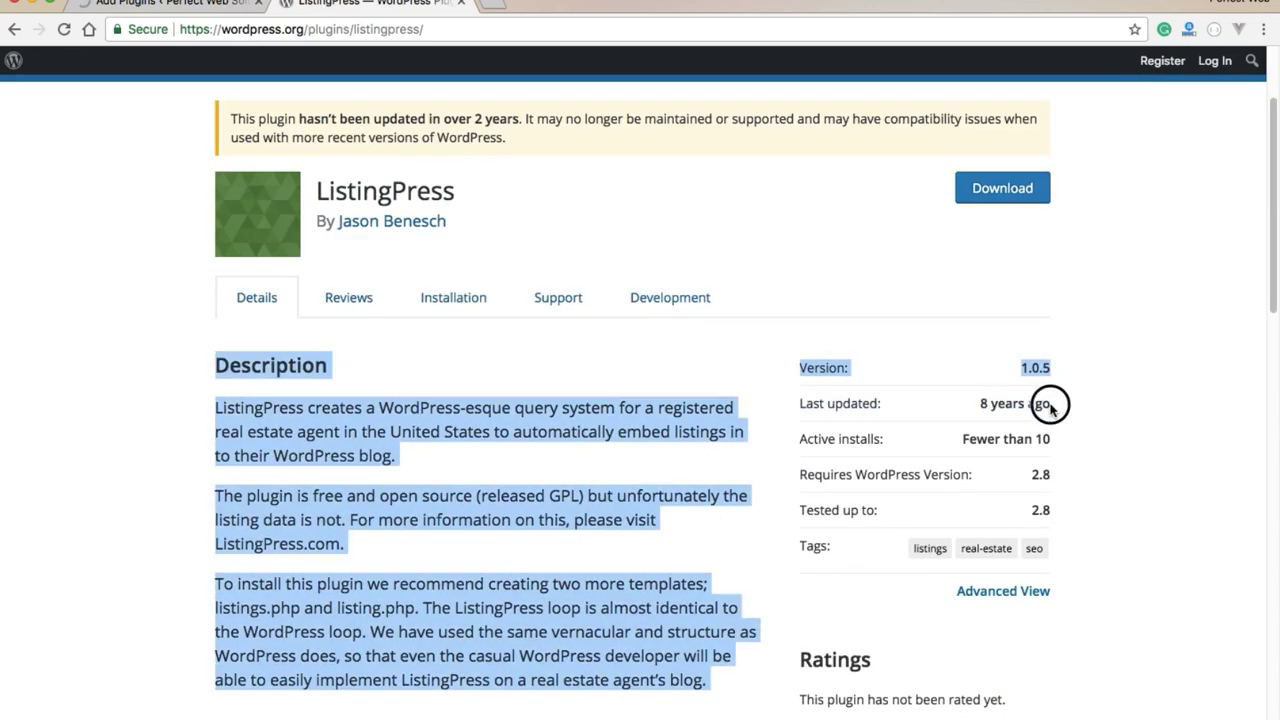
pyautogui.click(1055, 433)
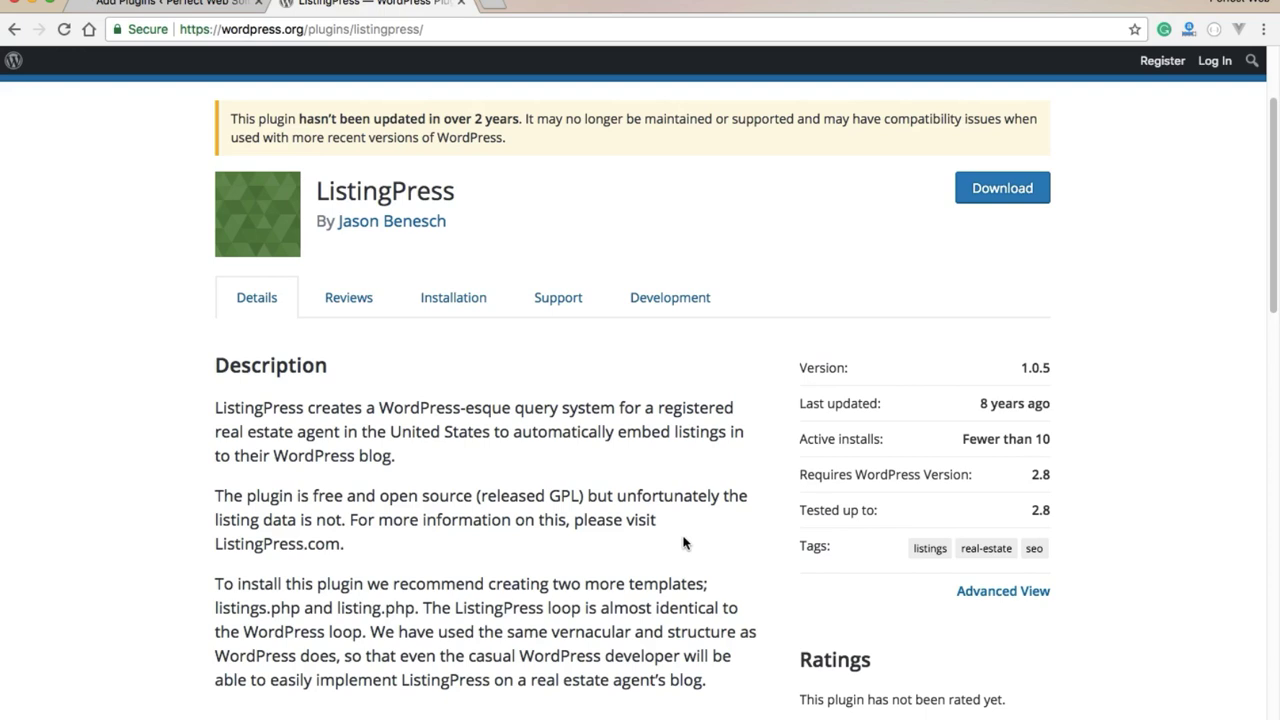
# Recheck the dashboard's plugin search and switch to the PowerPoint presentation on staying current on updates
pyautogui.moveTo(2, 432)
pyautogui.click(213, 5)
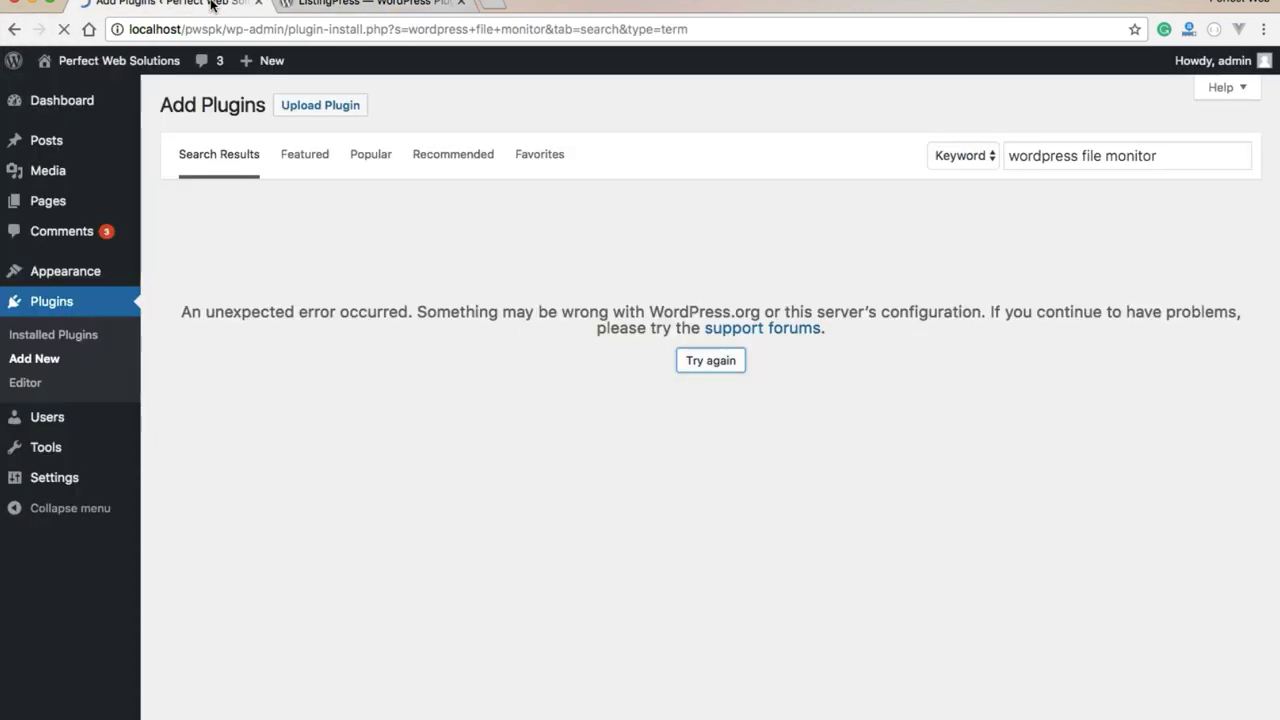
pyautogui.moveTo(3, 175)
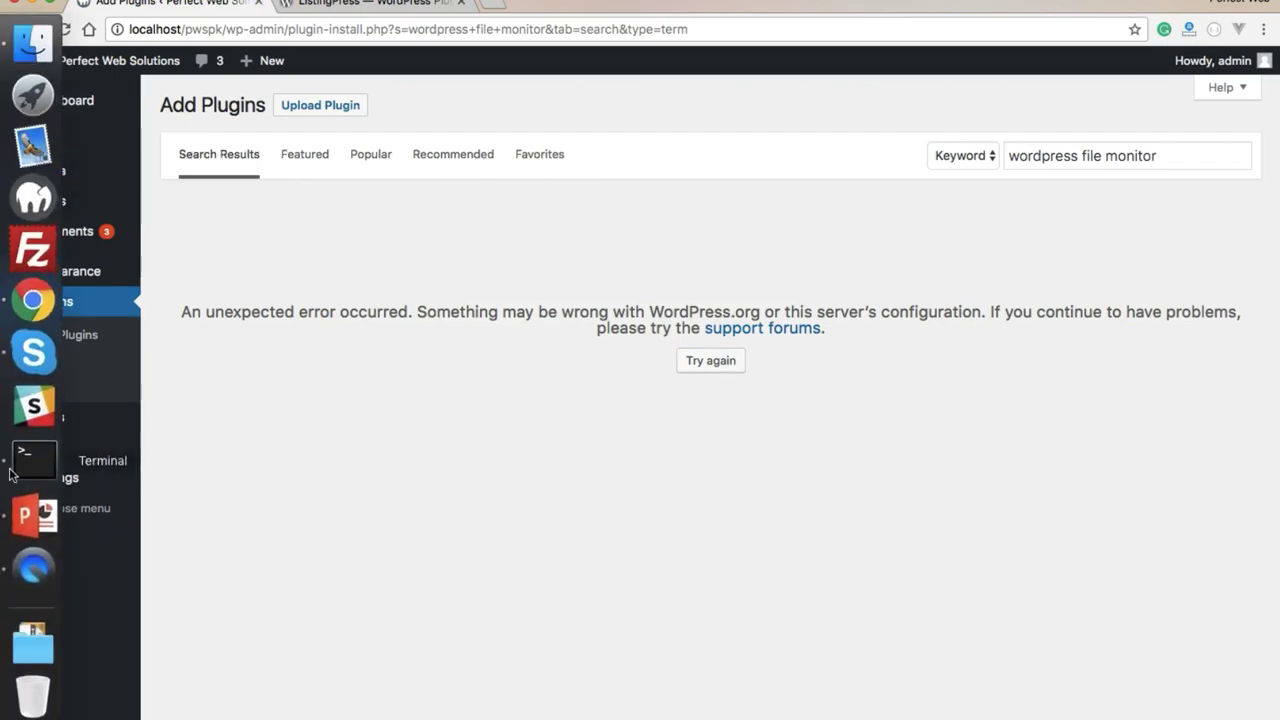
pyautogui.click(29, 513)
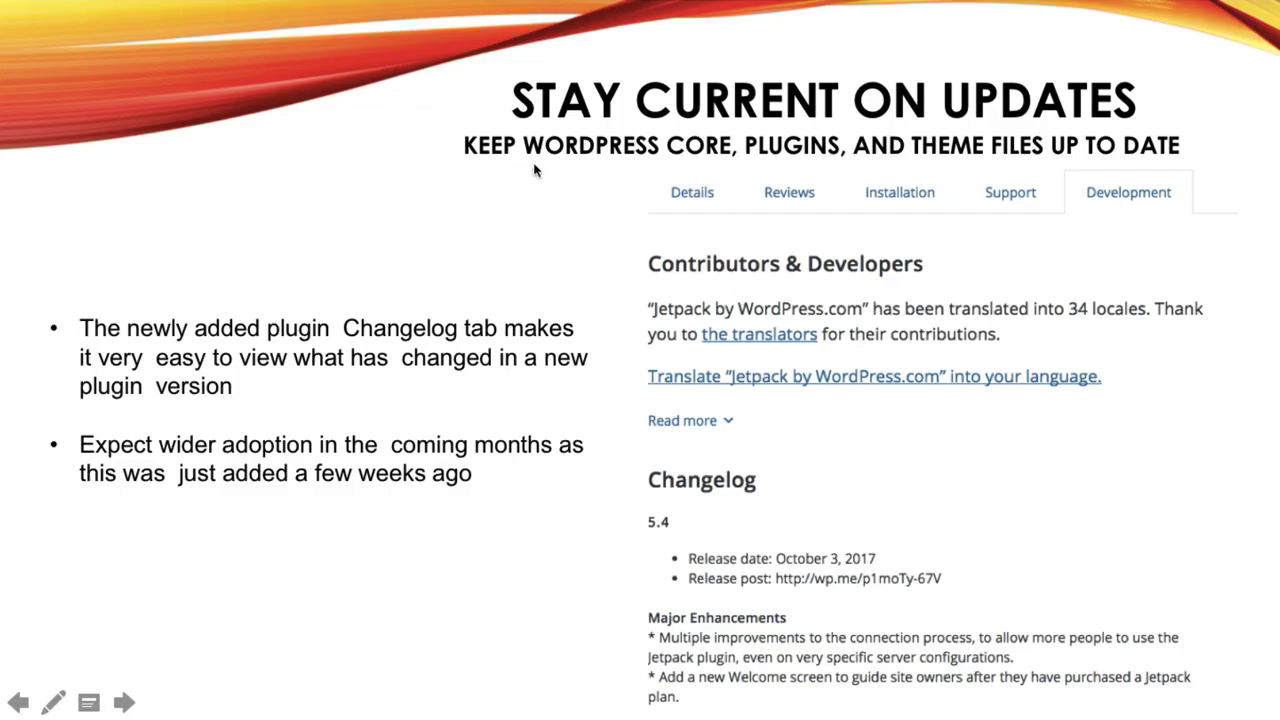